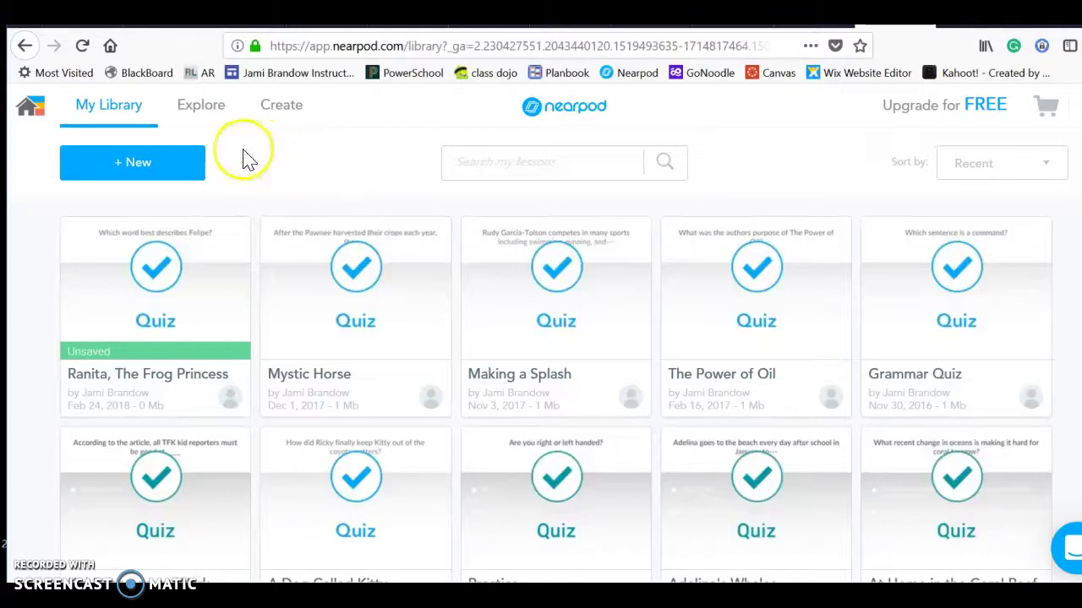
Step: Create a new lesson in the library and title it "Test"
click(152, 163)
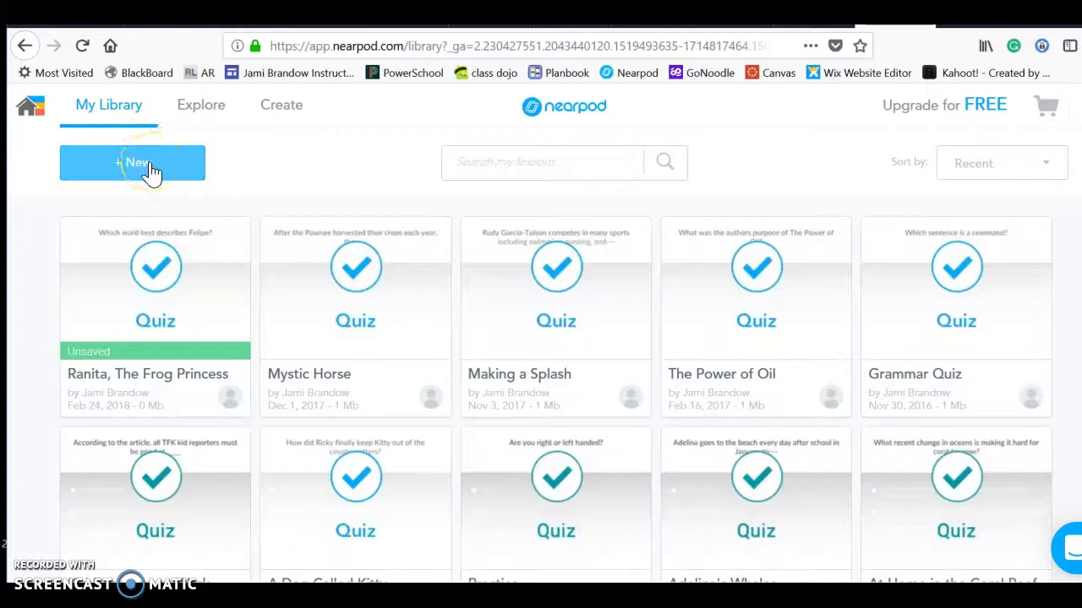
click(153, 171)
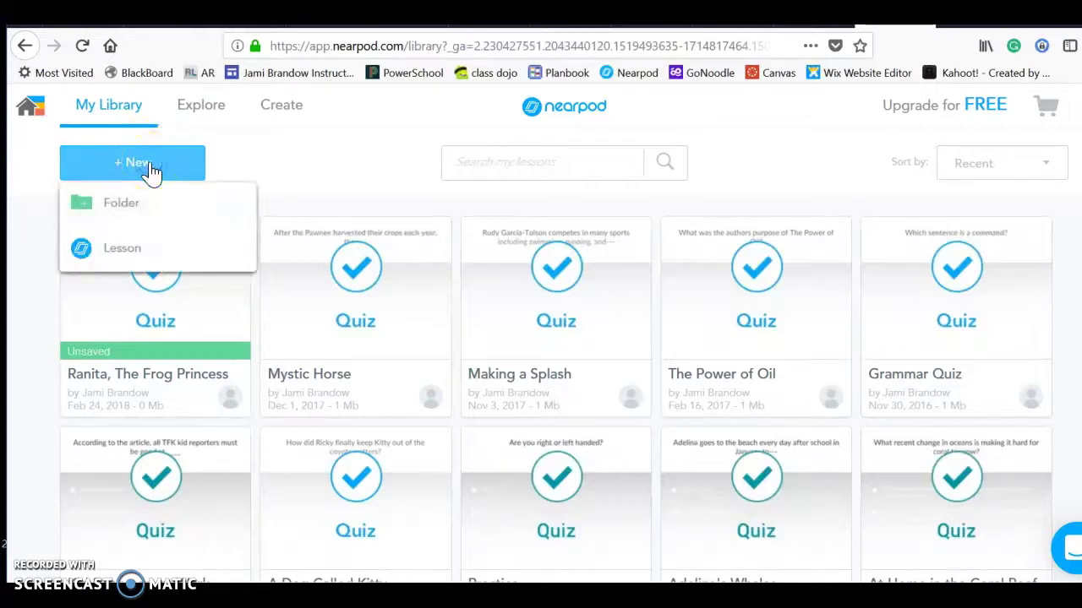
click(136, 247)
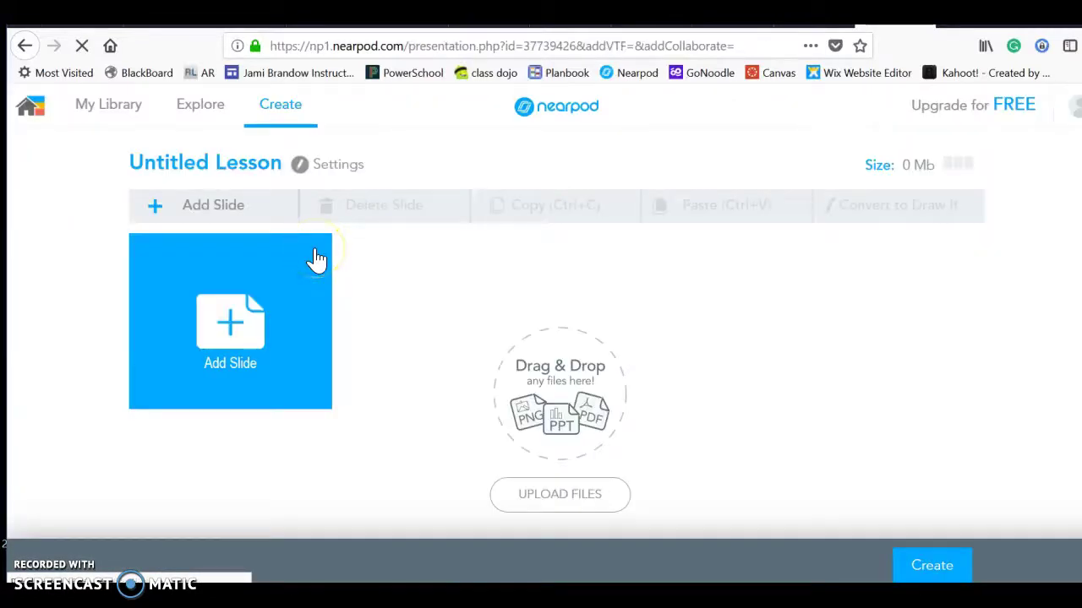
click(230, 162)
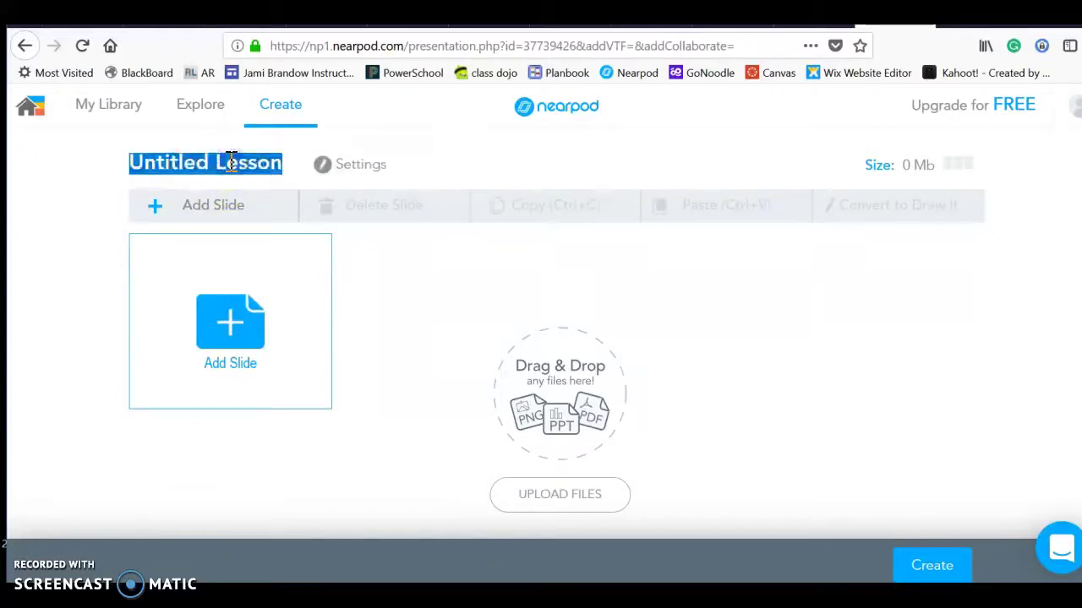
text(Test)
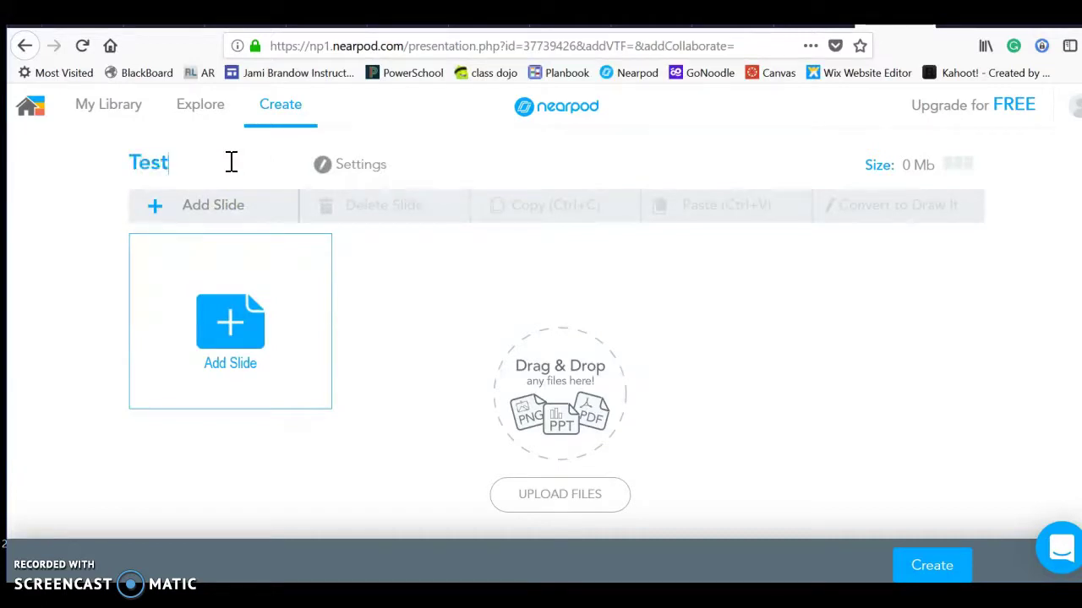
Step: Review the description, grade and subject choices in the lesson details, then submit the form without filling them in
click(338, 164)
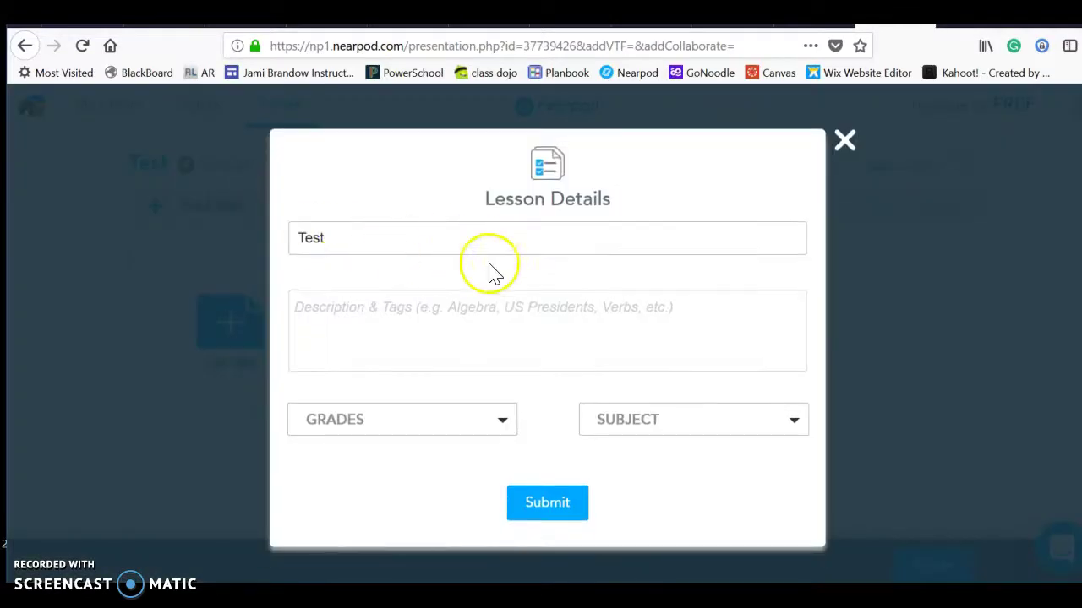
click(497, 331)
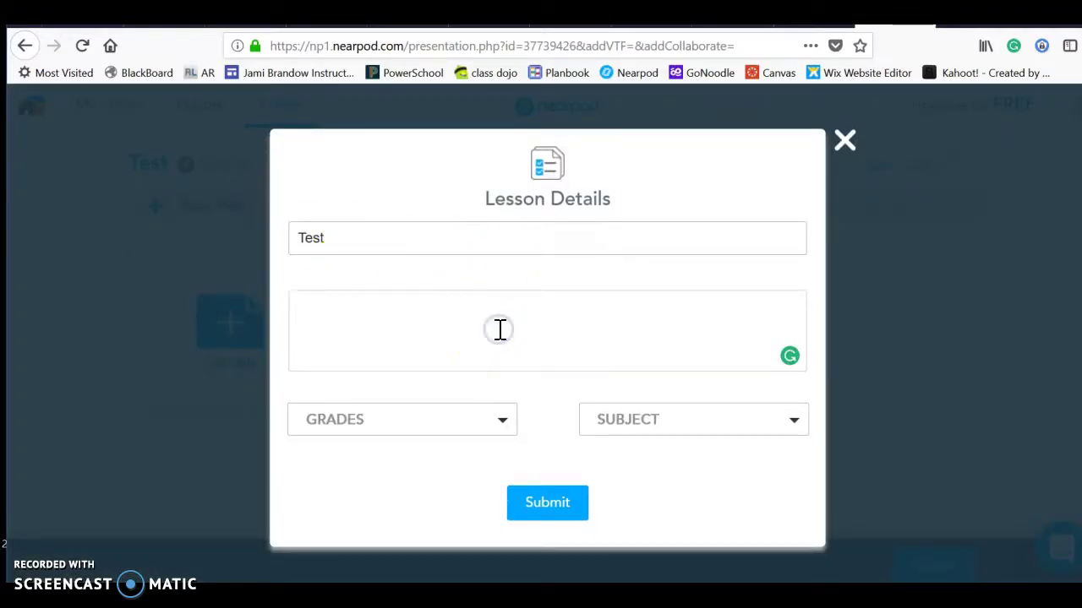
click(502, 426)
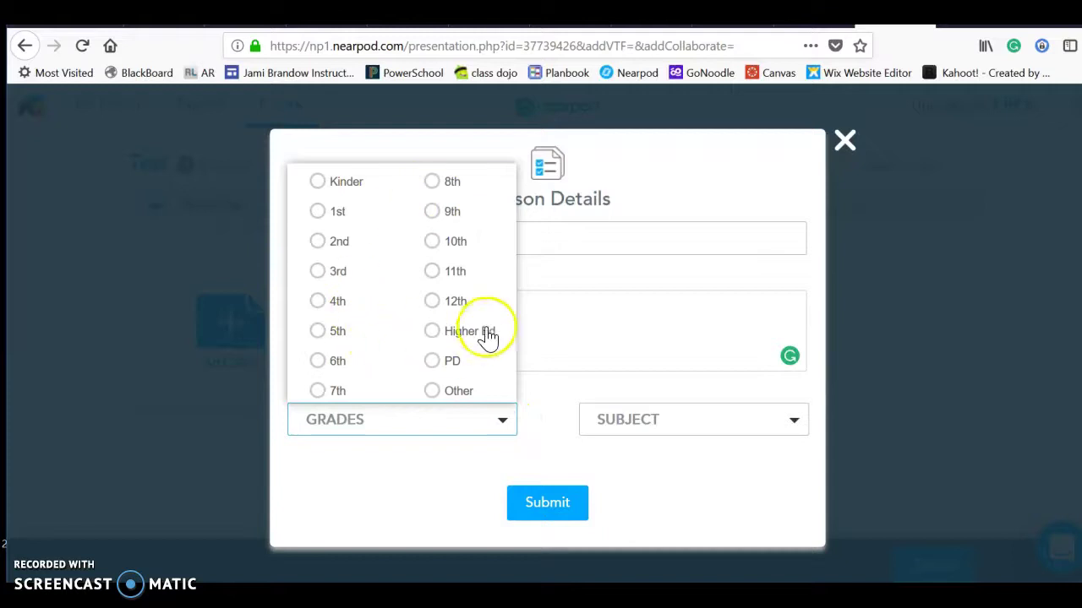
click(793, 423)
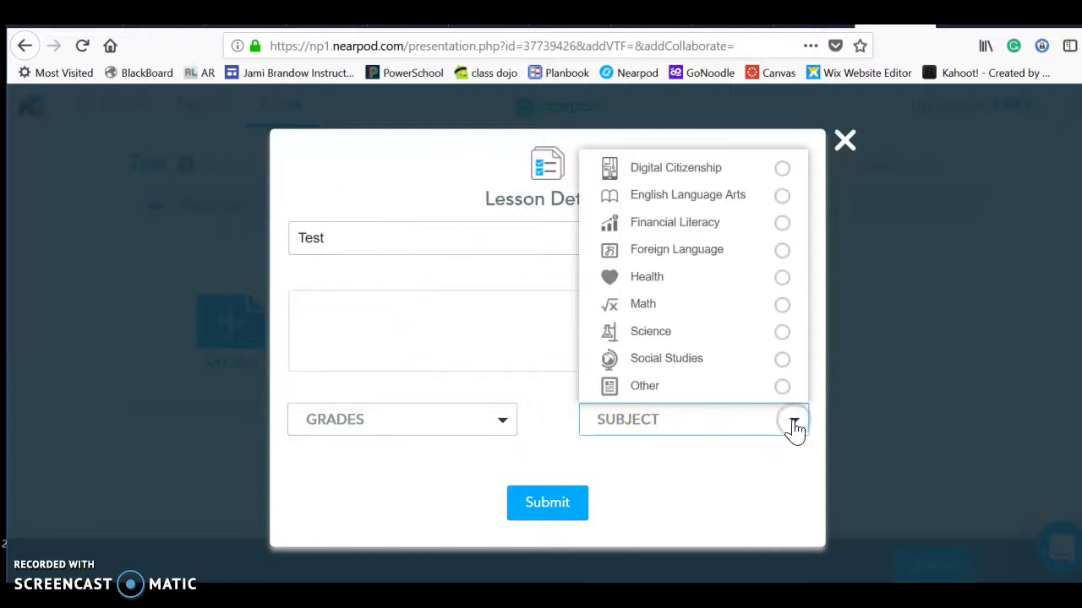
click(661, 495)
click(560, 507)
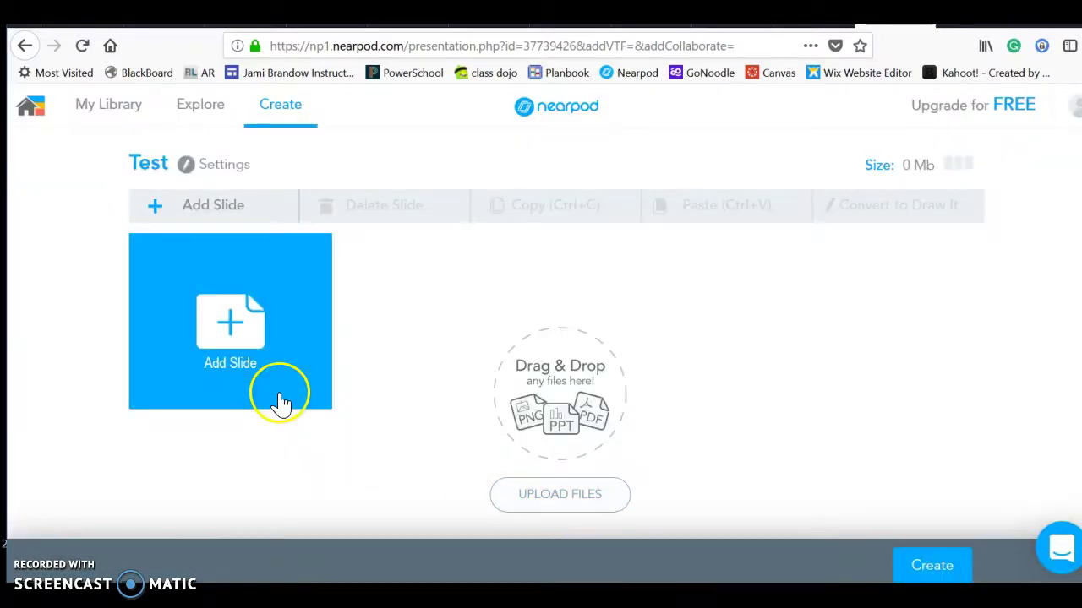
Step: Add a slide to the Test lesson with a Quiz activity
click(236, 306)
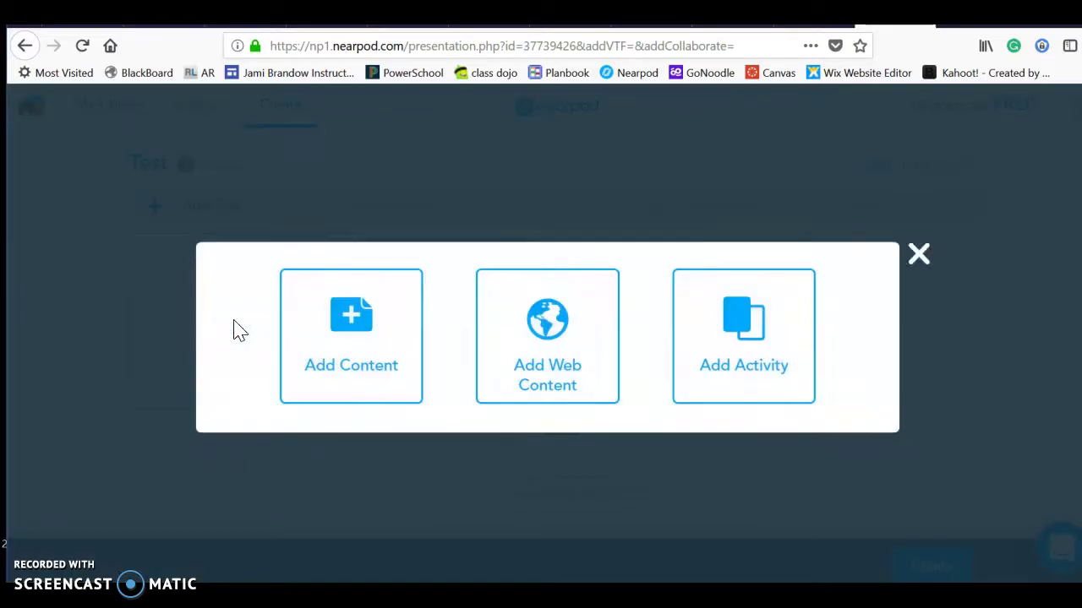
click(766, 362)
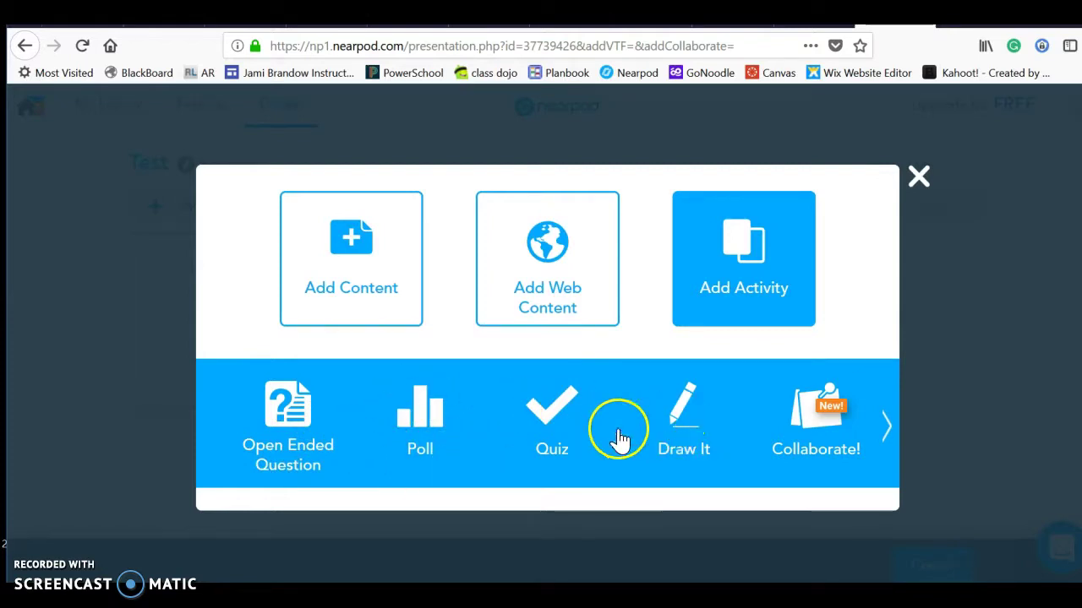
click(549, 422)
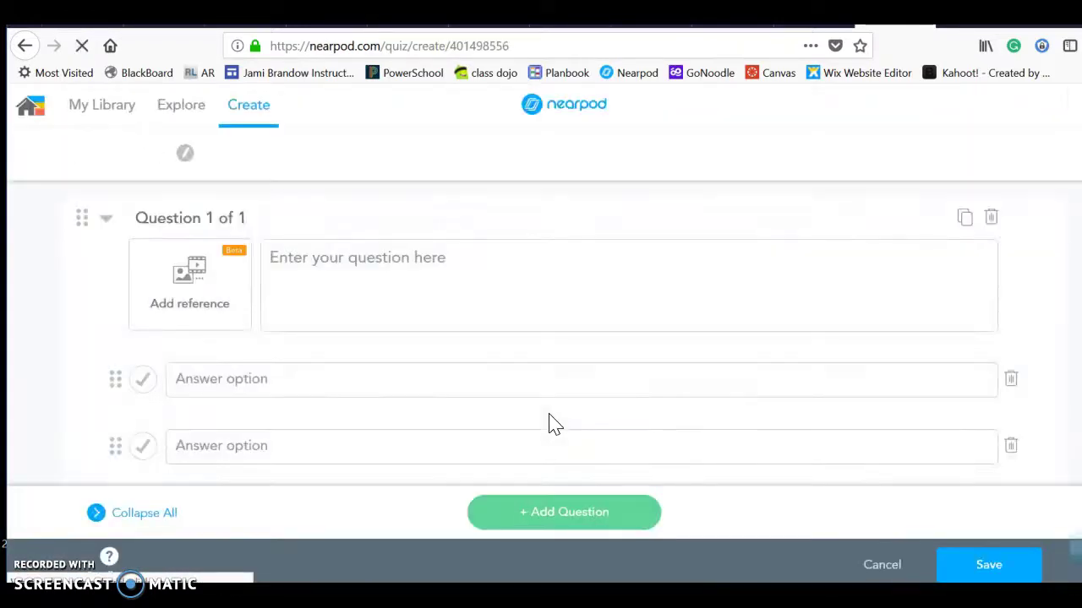
Step: Enter the quiz question "What is the date?" with the answer options "Monday" and "Tuesday"
click(469, 273)
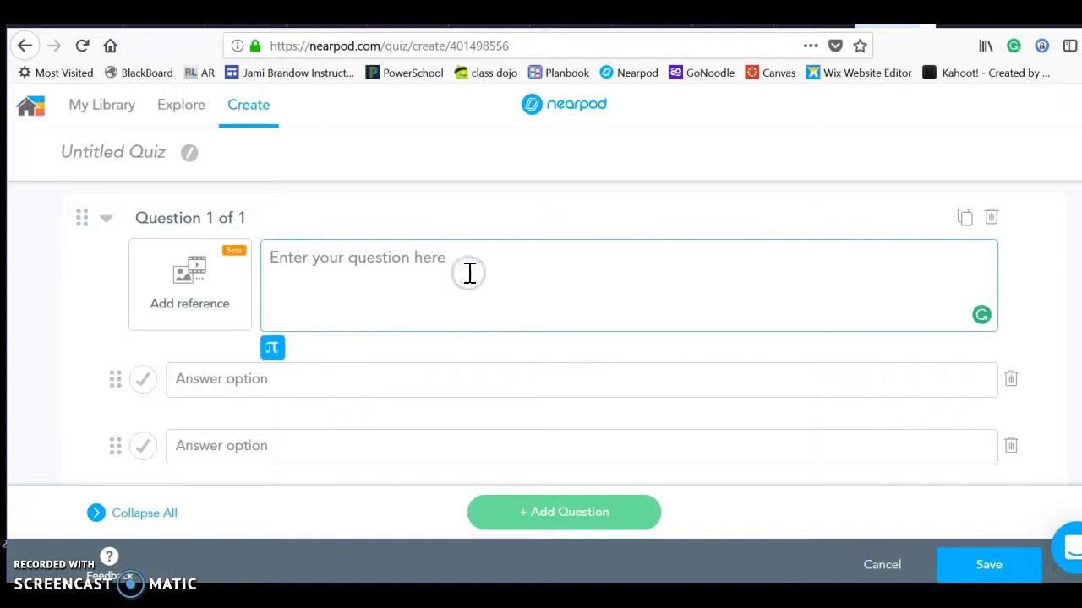
text(Wh)
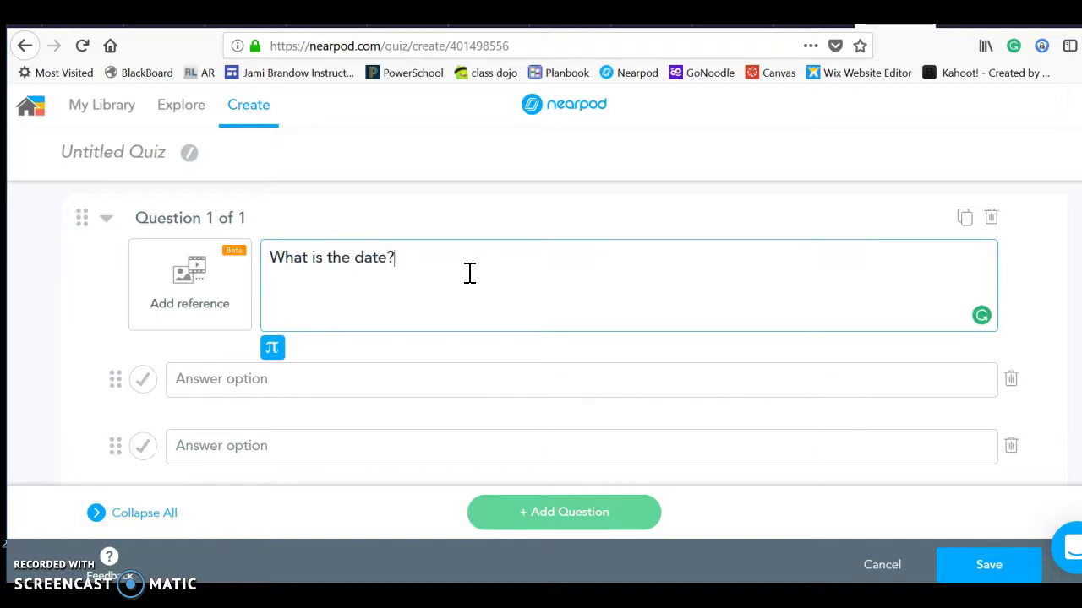
click(255, 379)
text(MO)
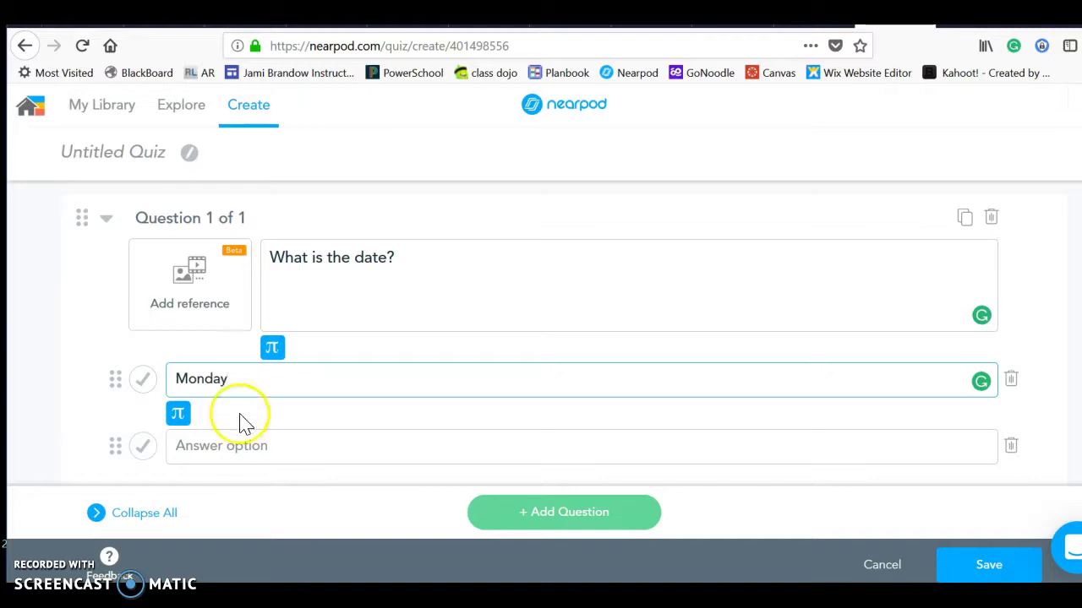
click(231, 444)
text(Tuesday)
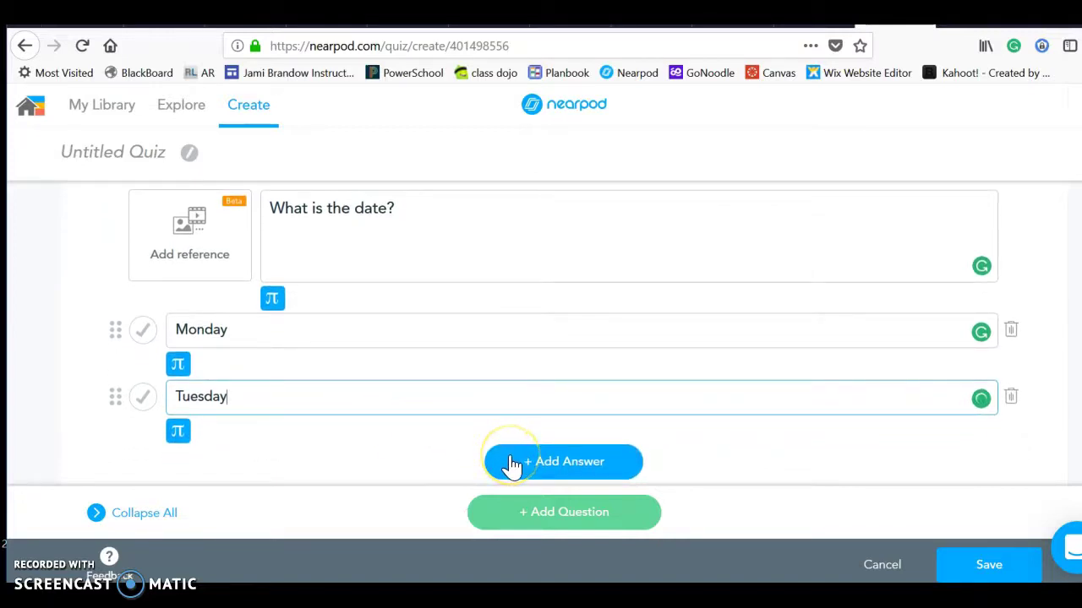
Step: Add a third answer option, "Wednesday", to the first question
click(555, 467)
click(300, 387)
text(WE)
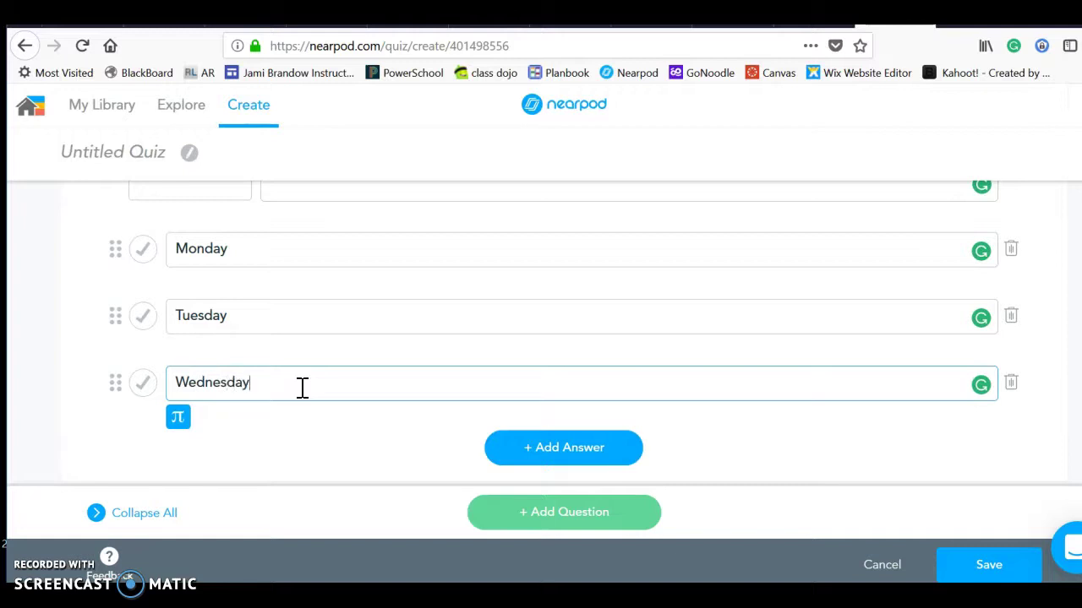
Step: Mark "Monday" as the correct answer to the first question
scroll(101, 338, up, 3)
scroll(101, 343, down, 3)
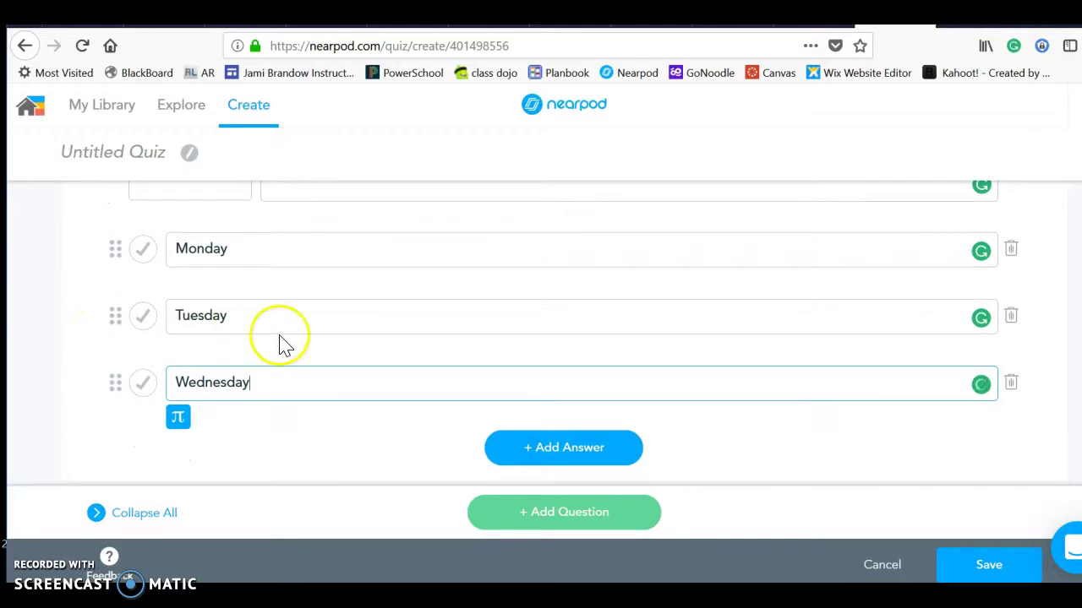
scroll(251, 400, up, 3)
scroll(252, 402, down, 2)
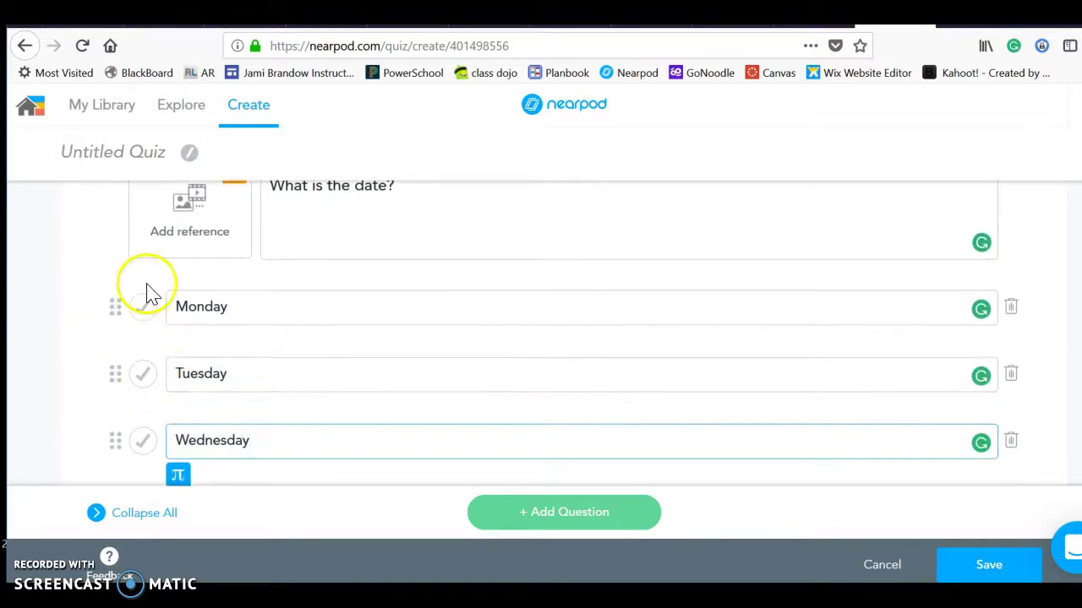
click(144, 309)
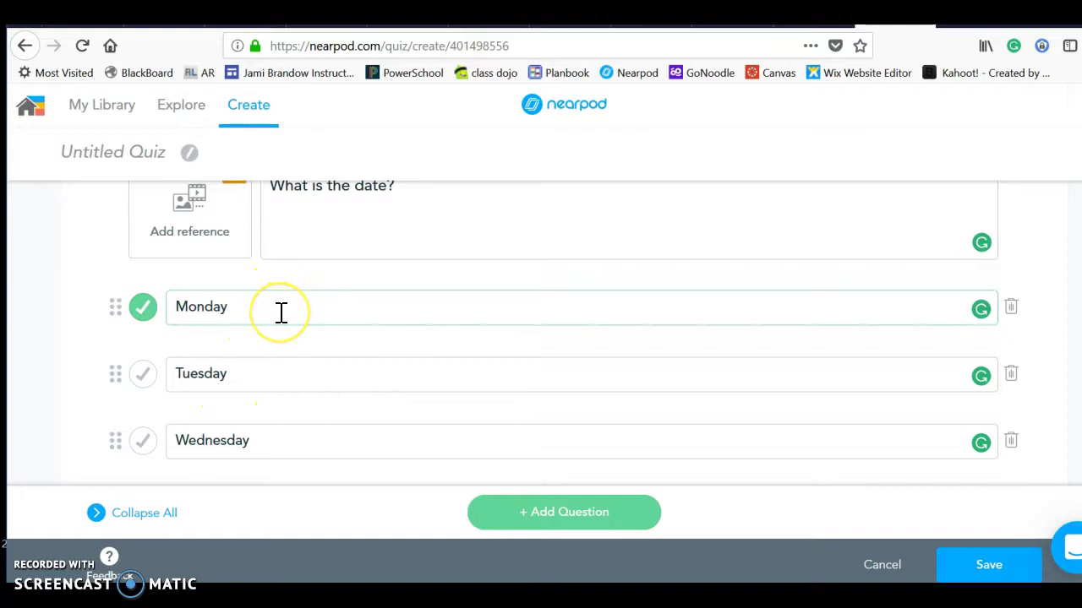
Step: Add a second, blank question to the quiz
scroll(280, 312, up, 2)
scroll(280, 312, down, 1)
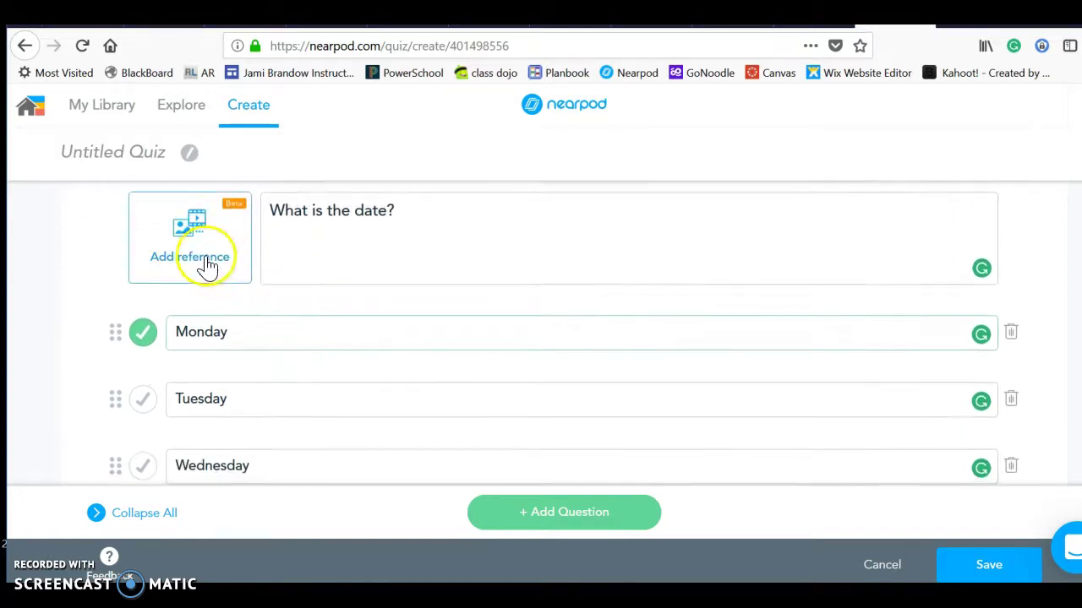
scroll(350, 324, down, 2)
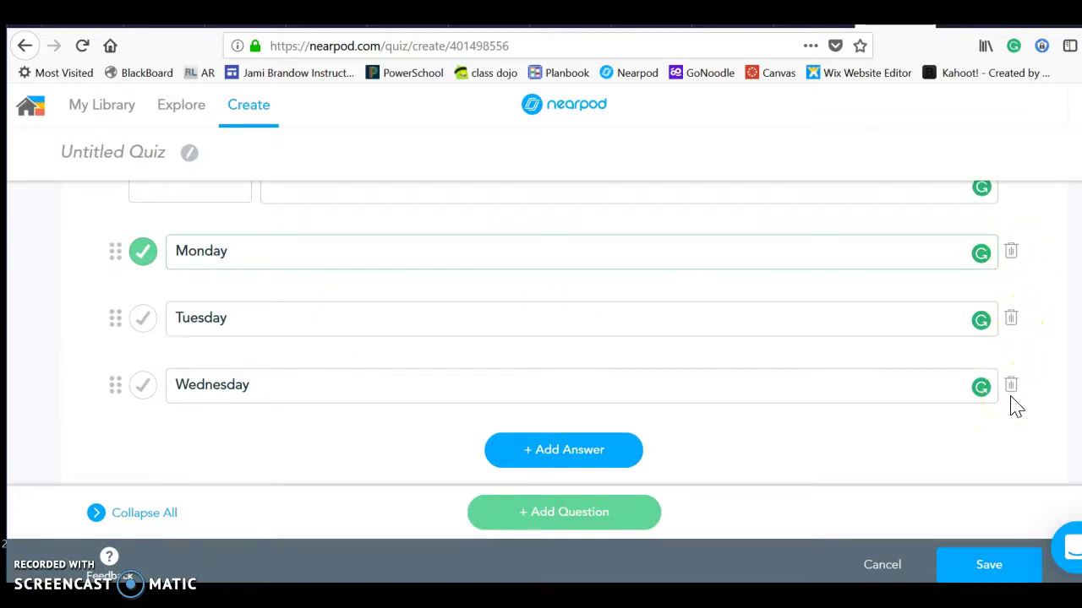
scroll(685, 321, up, 2)
scroll(686, 321, down, 2)
click(582, 524)
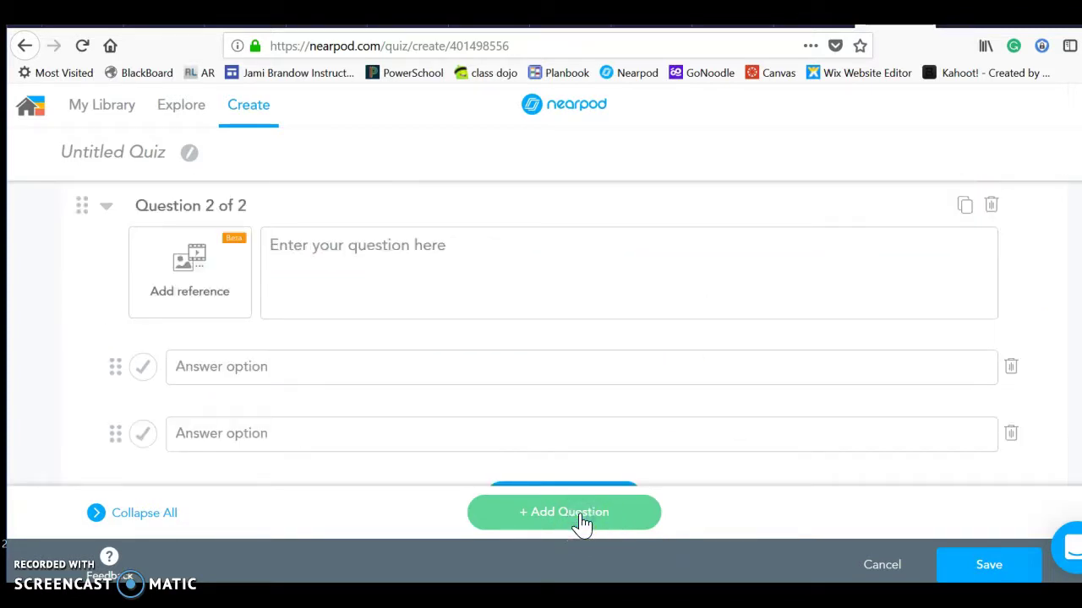
Step: Leave the untitled quiz, return to the lesson library and open the Mystic Horse lesson for editing
scroll(324, 370, up, 2)
scroll(431, 479, down, 2)
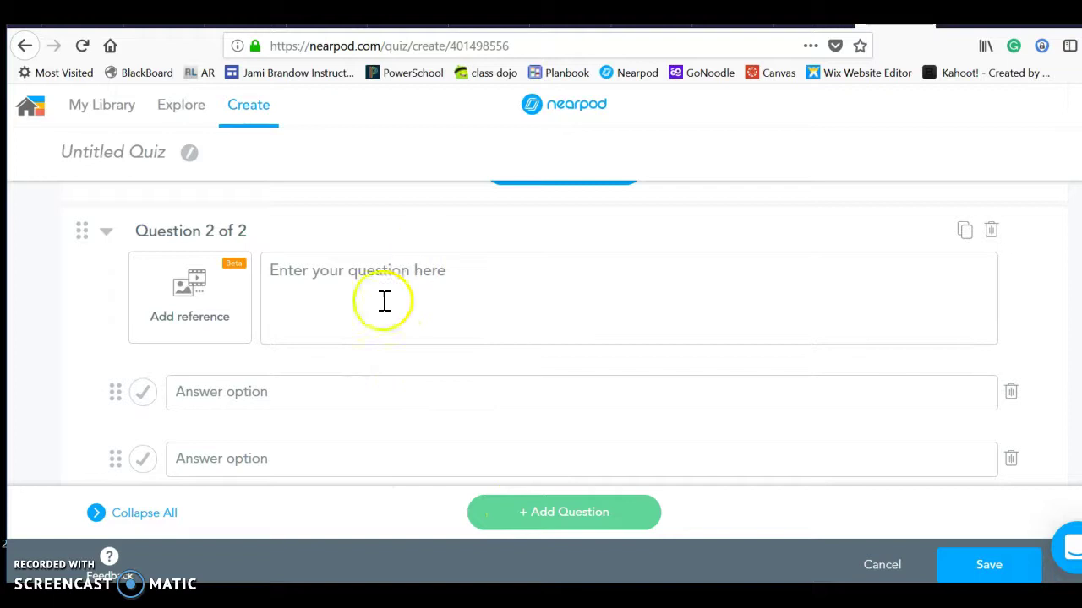
scroll(288, 249, up, 5)
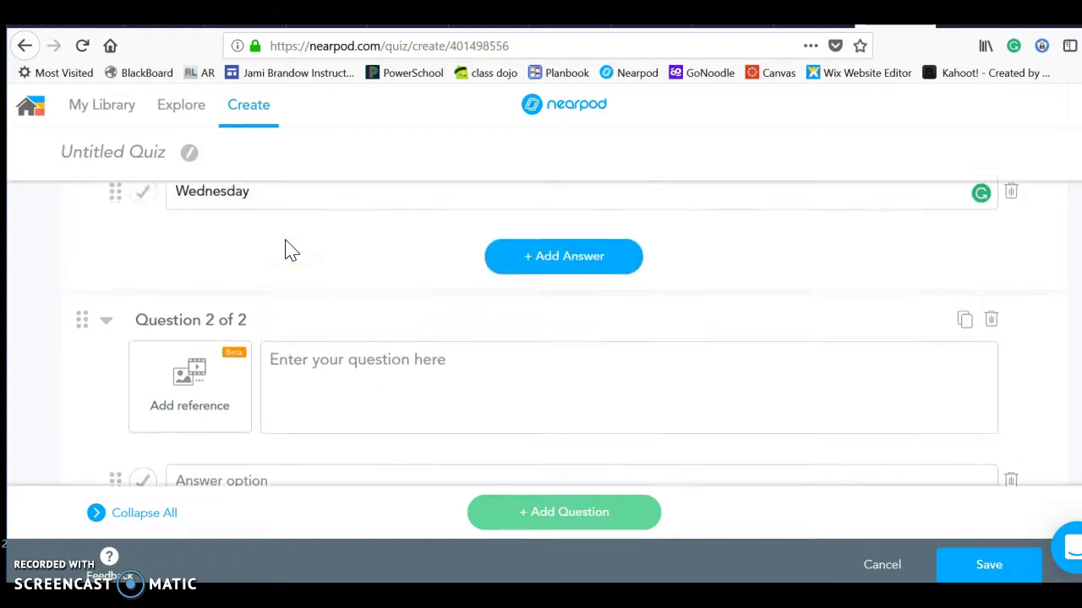
scroll(287, 245, up, 1)
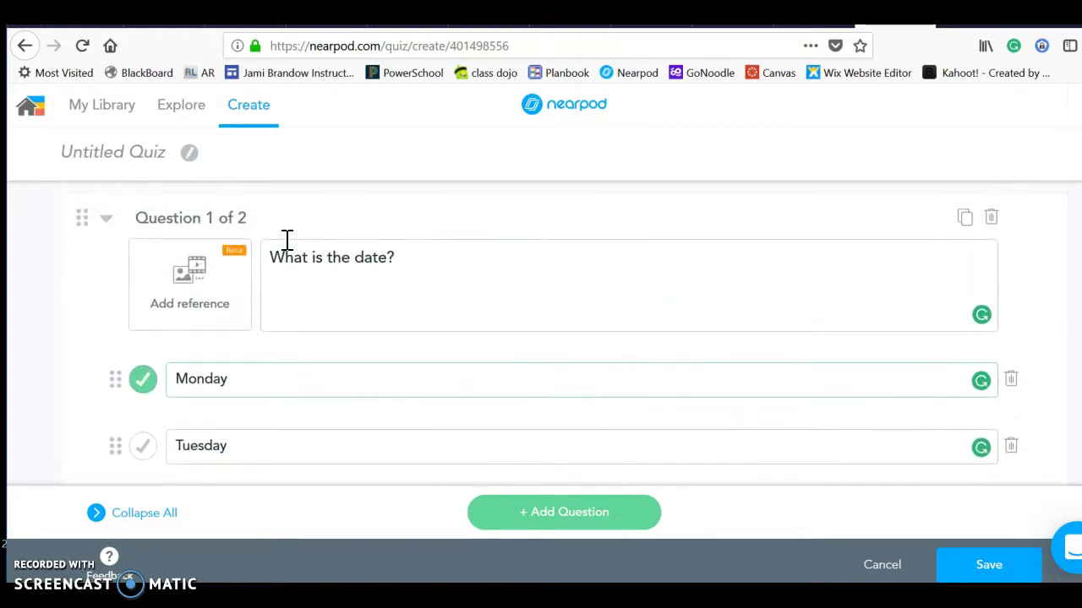
click(114, 107)
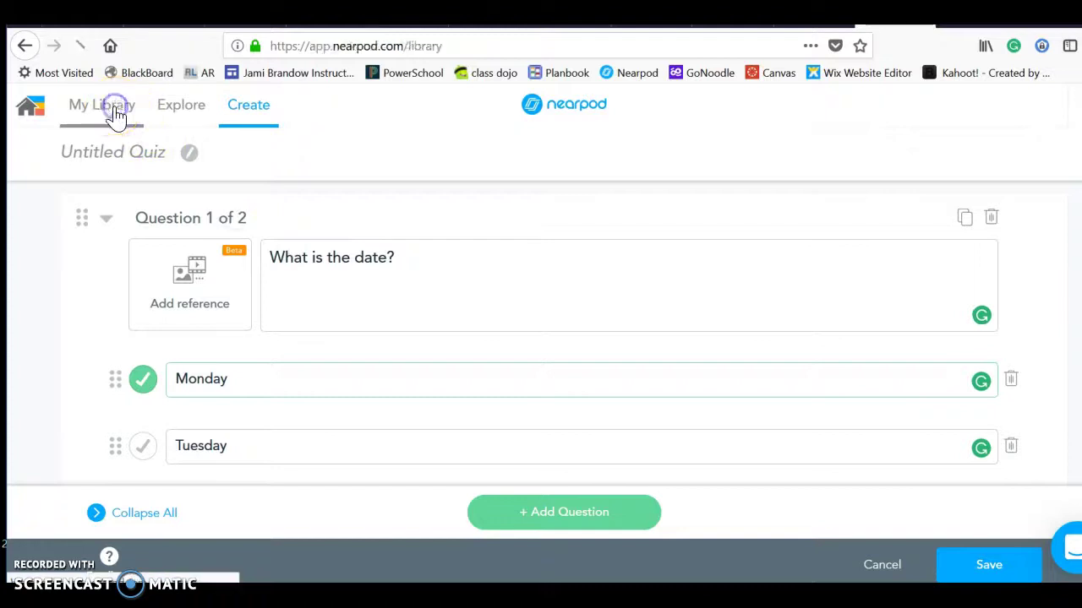
drag(118, 115, 264, 368)
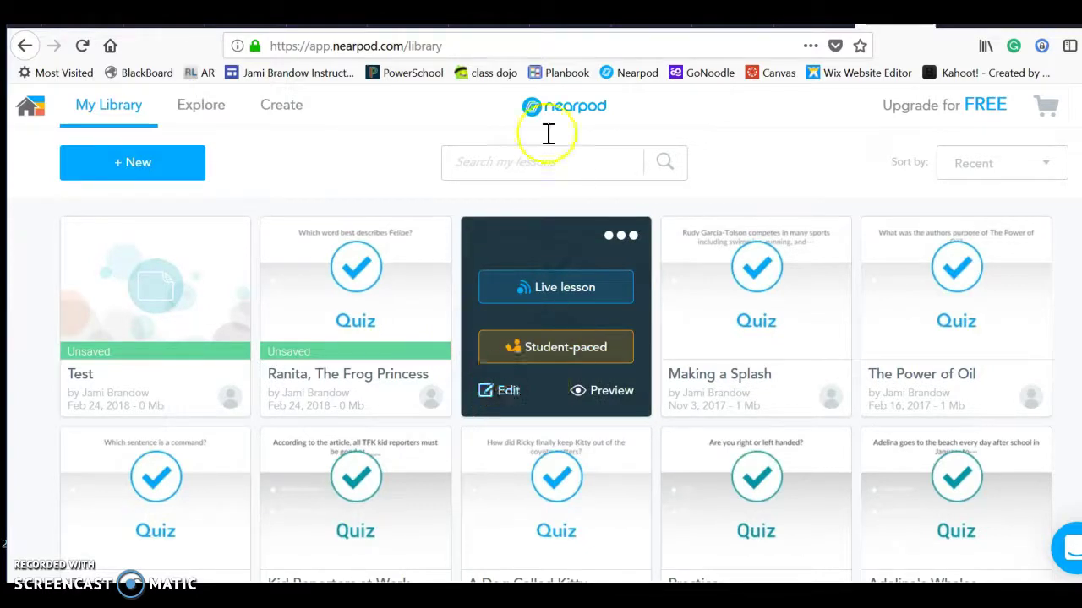
click(507, 391)
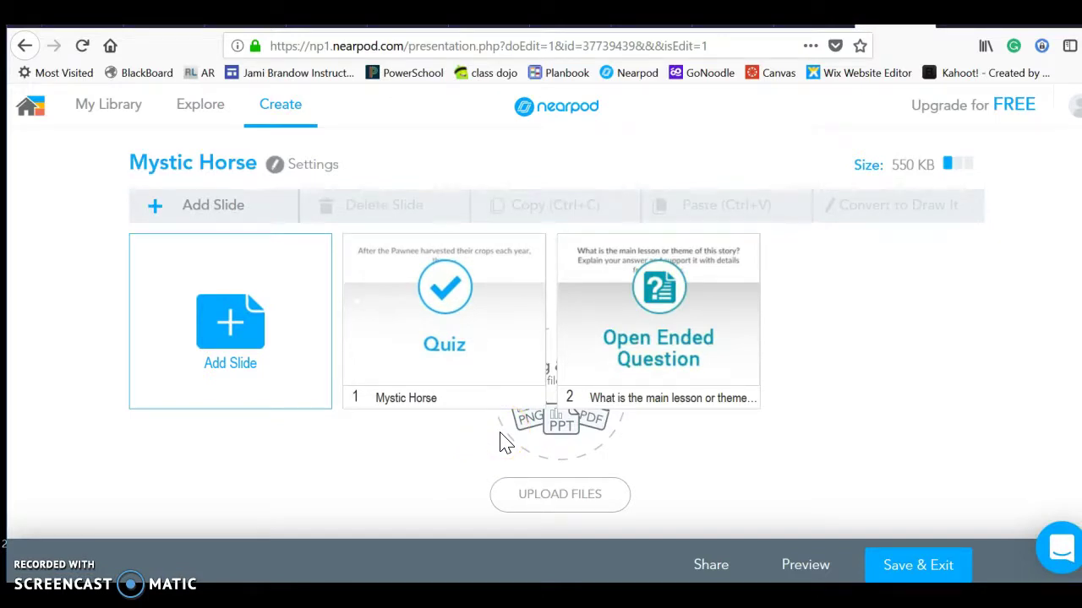
Step: Open the quiz slide of the Mystic Horse lesson and examine its first question's answer options
drag(621, 363, 448, 452)
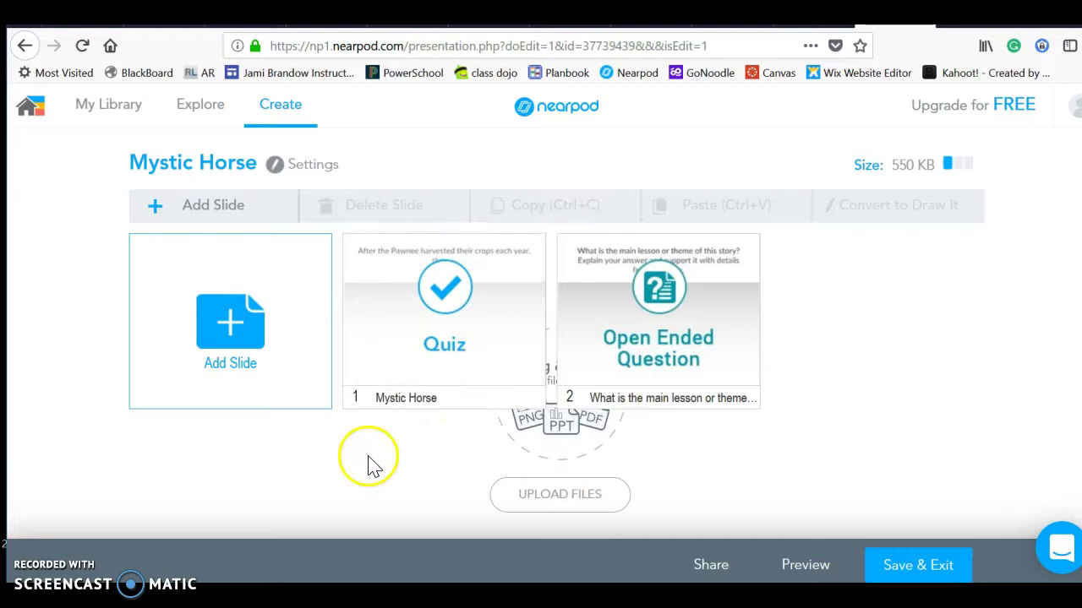
click(452, 364)
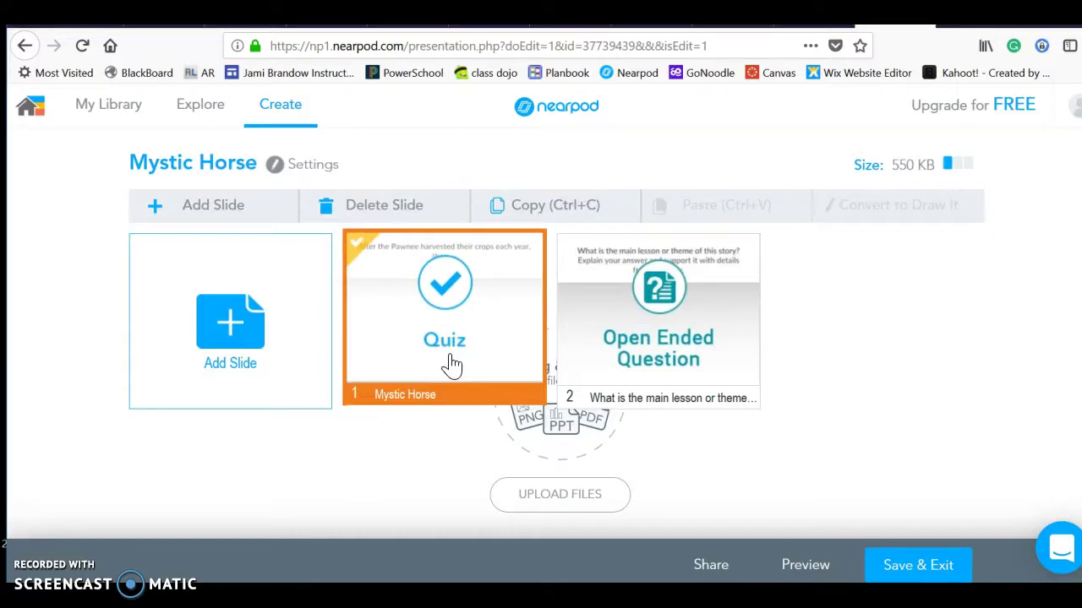
double_click(450, 354)
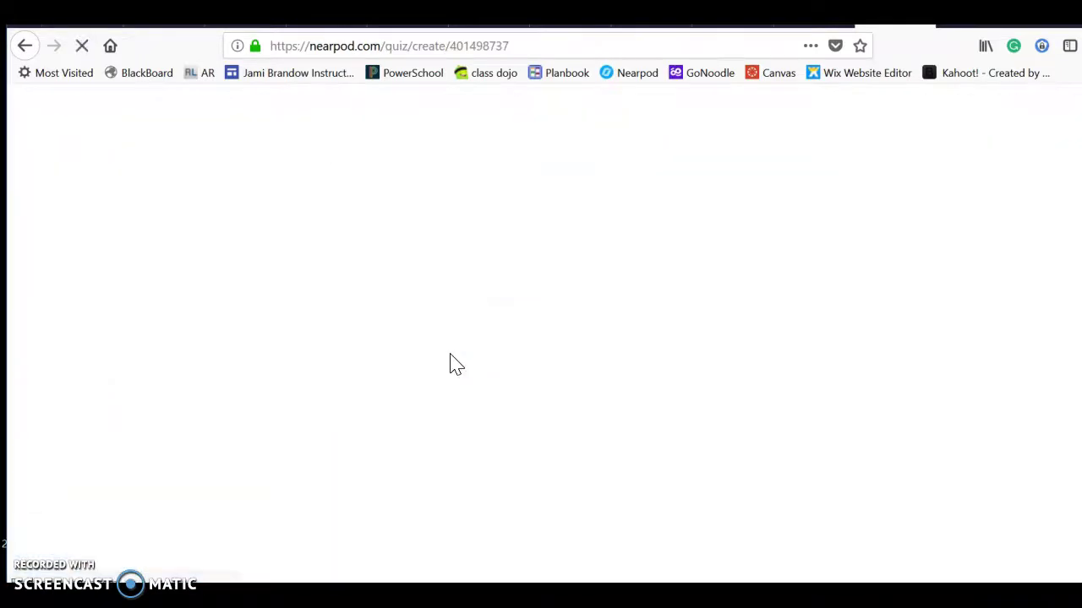
click(550, 362)
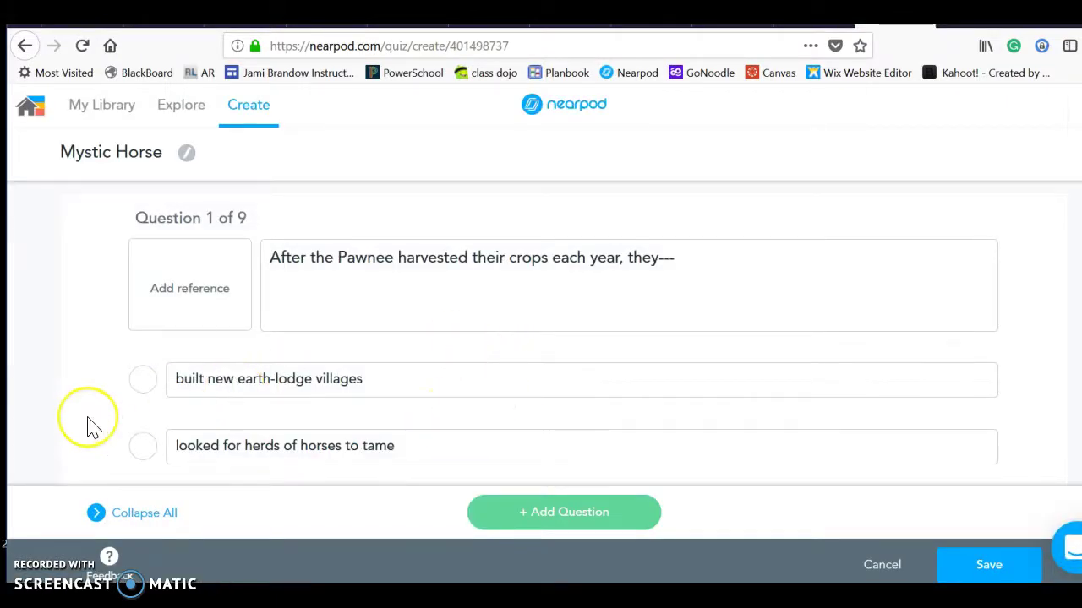
scroll(89, 424, down, 1)
scroll(93, 426, down, 1)
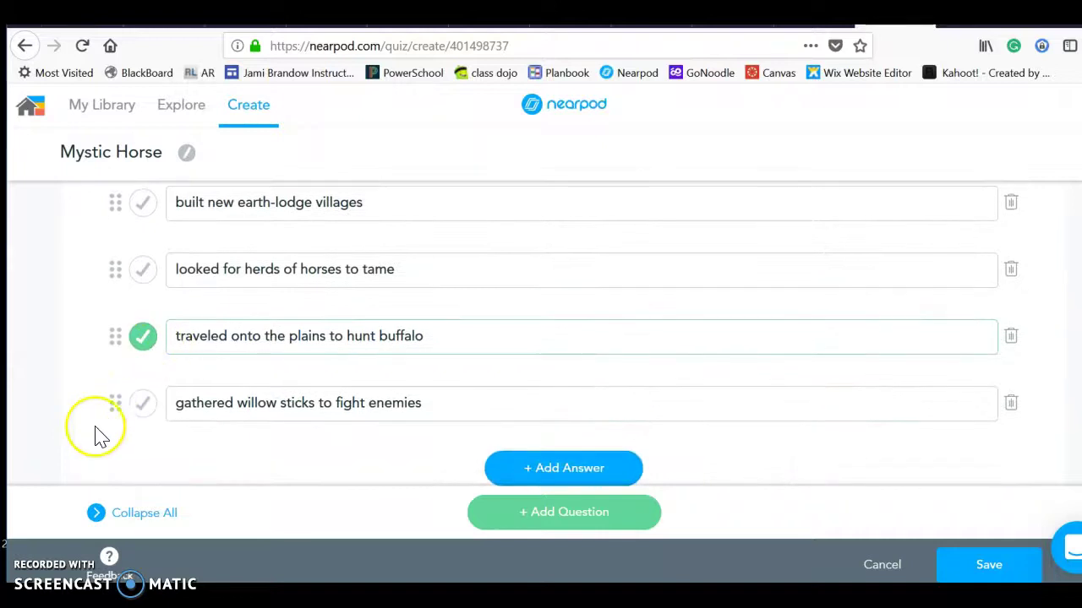
Step: Review the marked answers of the remaining Mystic Horse quiz questions and save the quiz
scroll(81, 447, down, 5)
scroll(81, 447, down, 20)
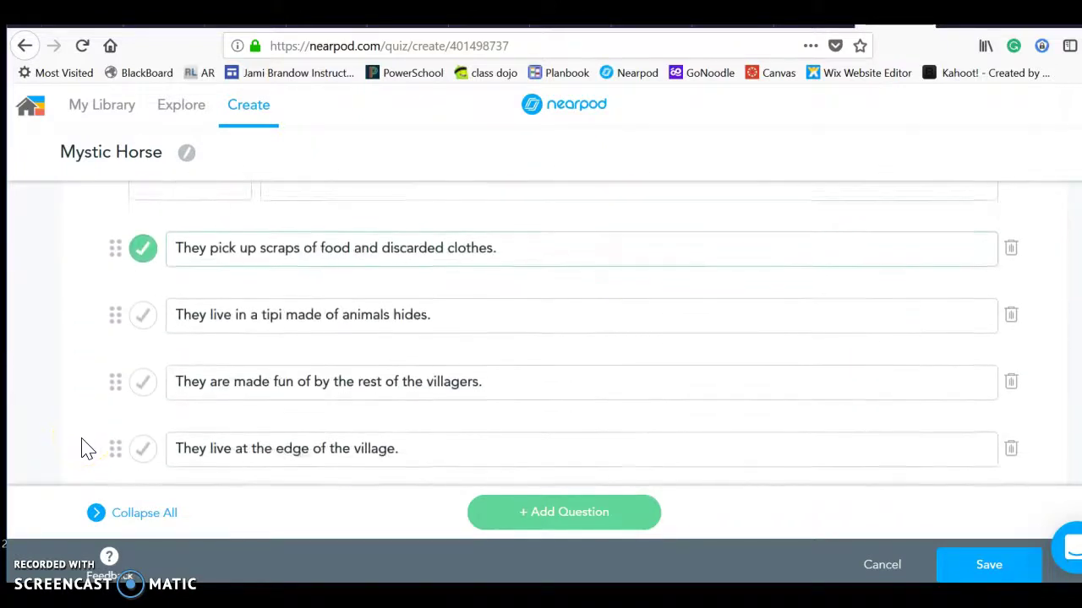
scroll(79, 449, up, 10)
click(88, 313)
scroll(84, 313, up, 12)
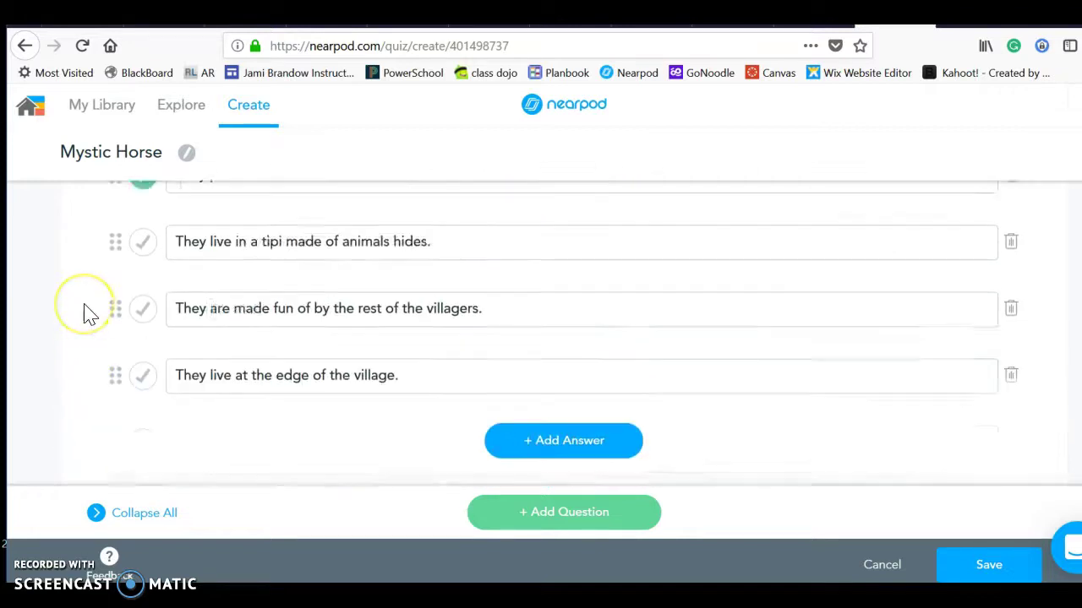
click(966, 568)
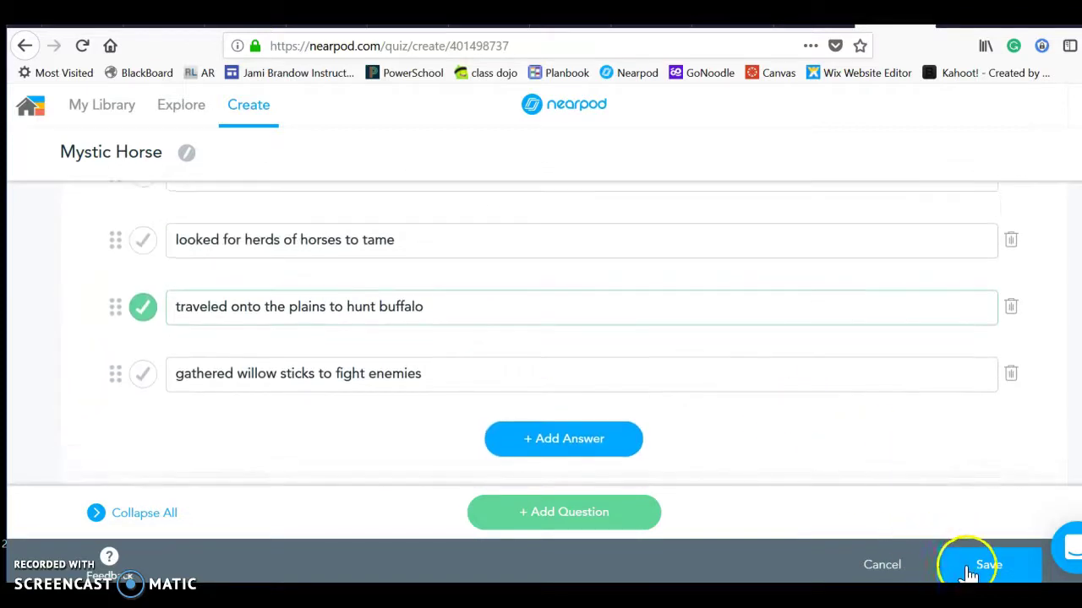
click(577, 517)
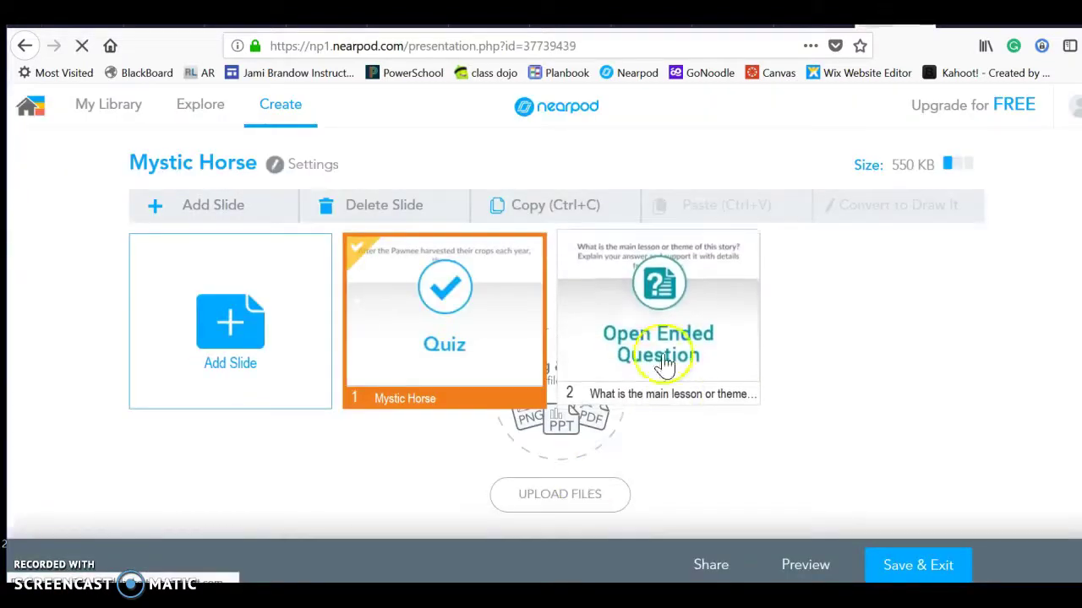
Step: Open the open-ended question about the story's main lesson or theme and save it without adding a reference video
click(655, 319)
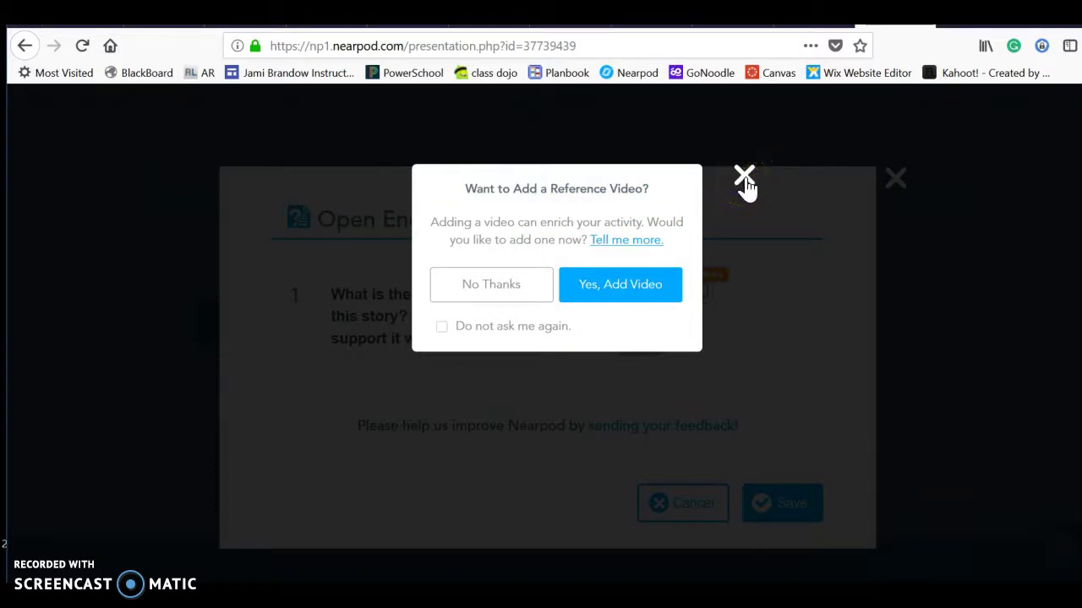
click(542, 287)
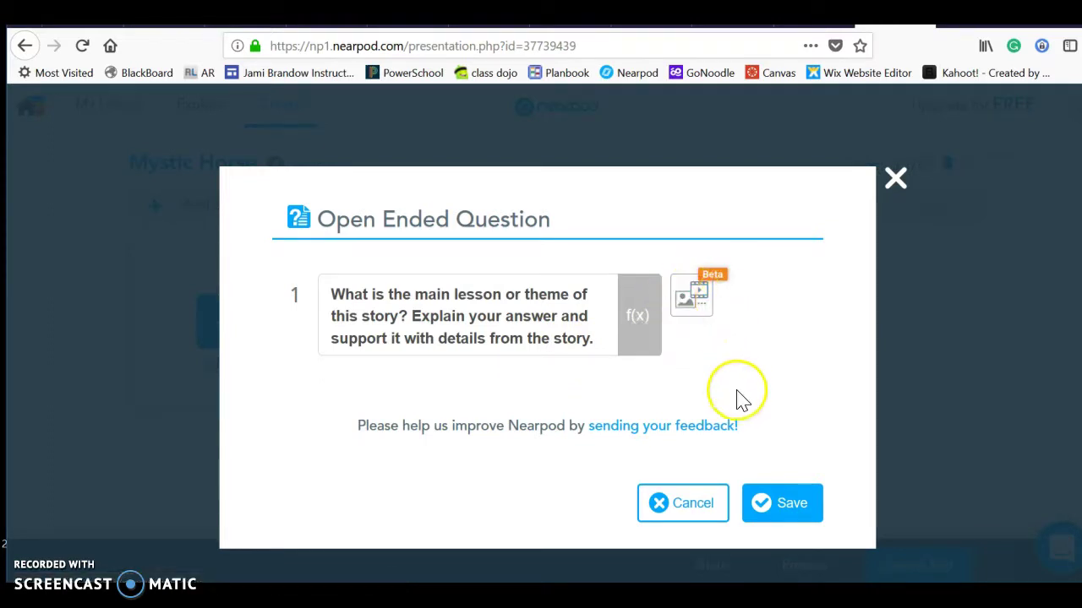
click(599, 338)
text(.)
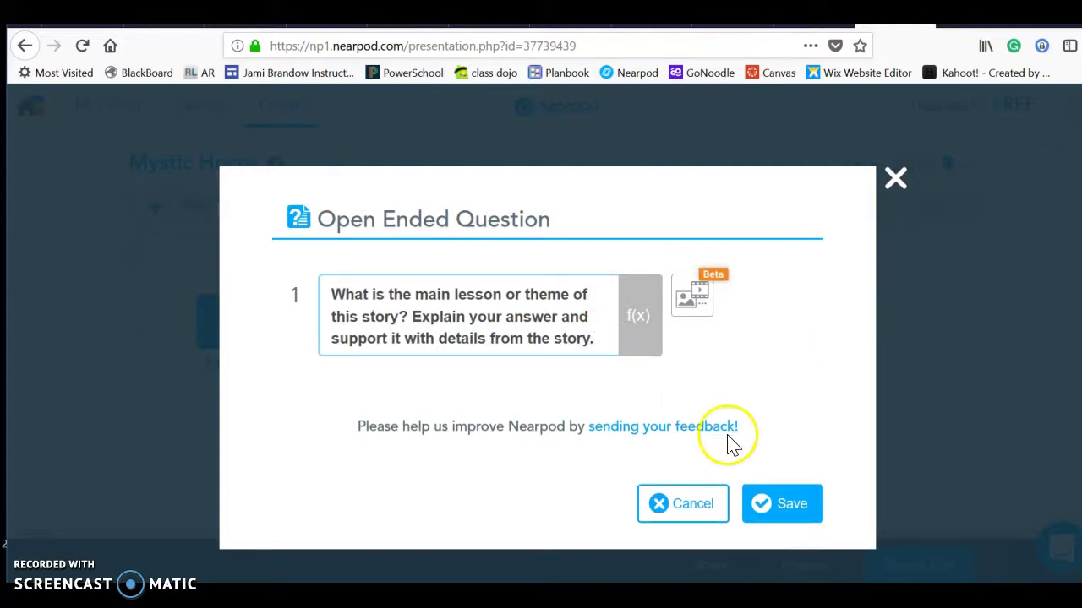
click(781, 504)
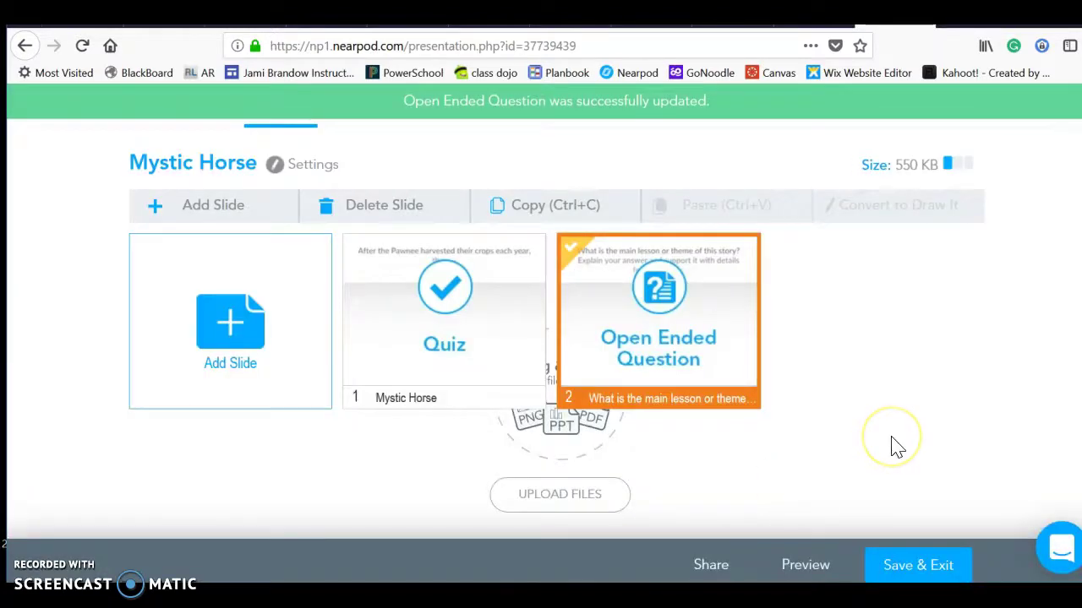
Step: Preview the lesson's open-ended slide and quiz, trying the answer "traveled onto the plains to hunt buffalo", and close the preview
click(802, 563)
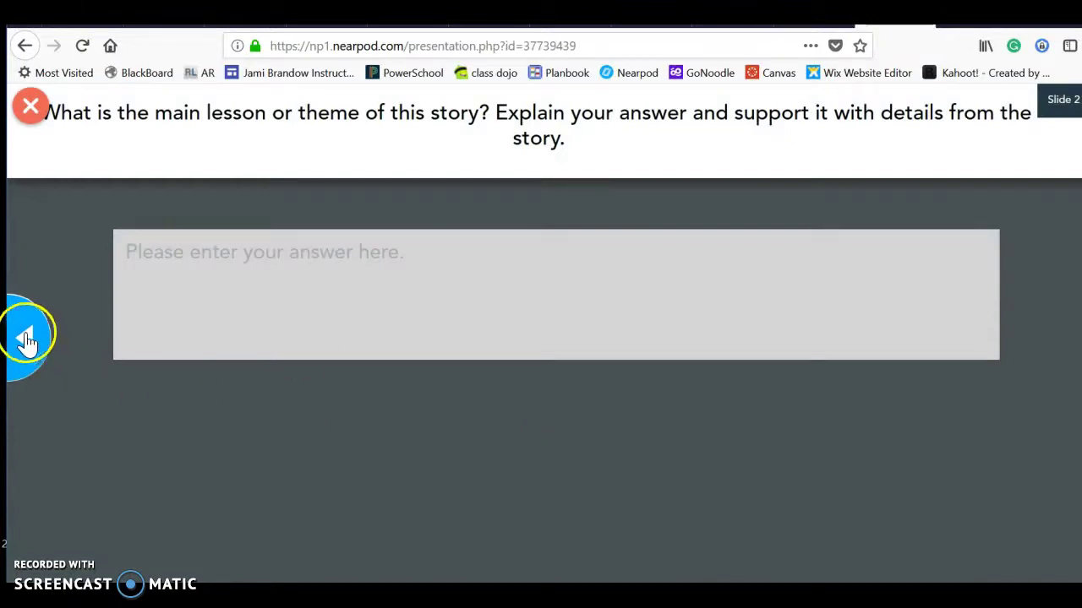
click(253, 255)
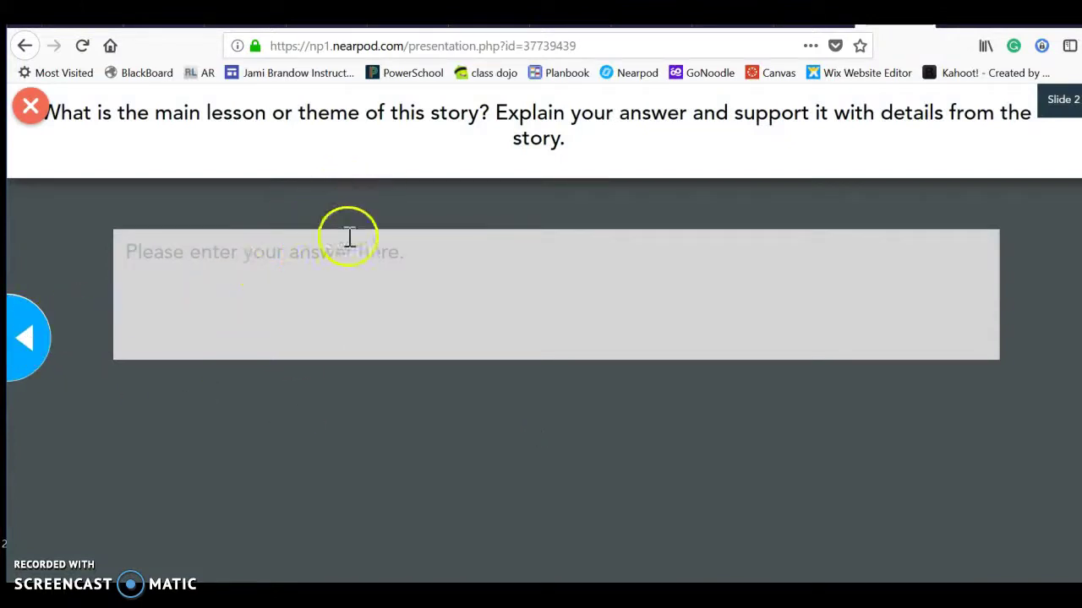
click(33, 336)
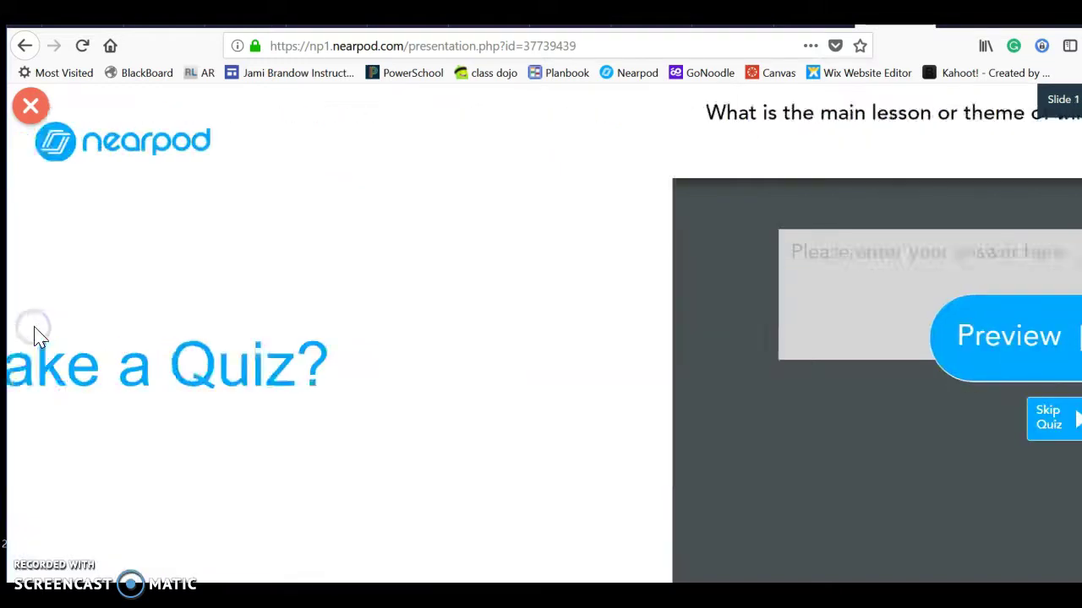
click(1031, 361)
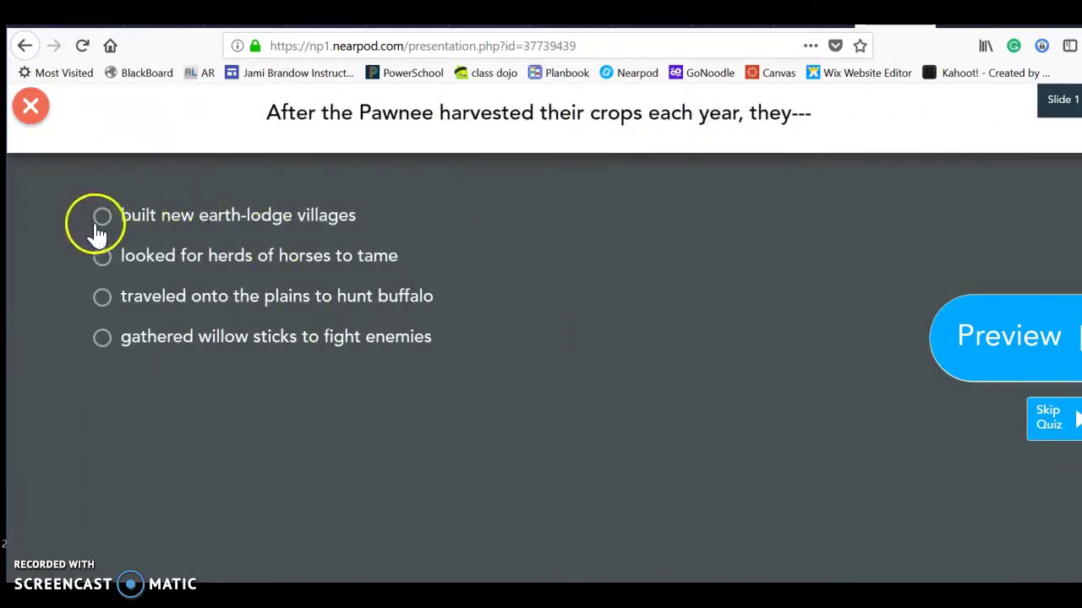
click(102, 306)
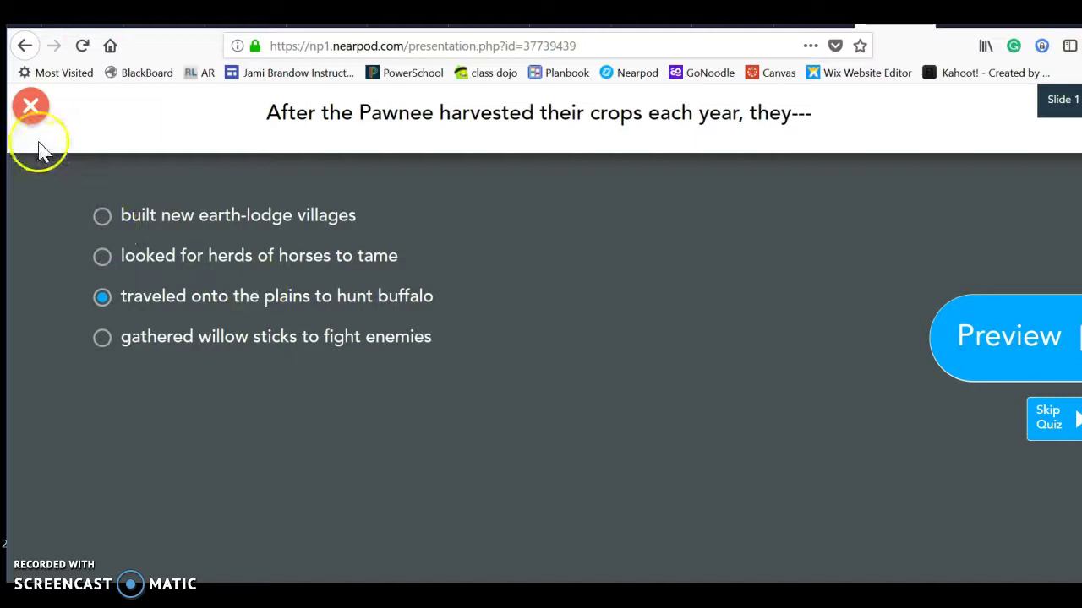
click(30, 106)
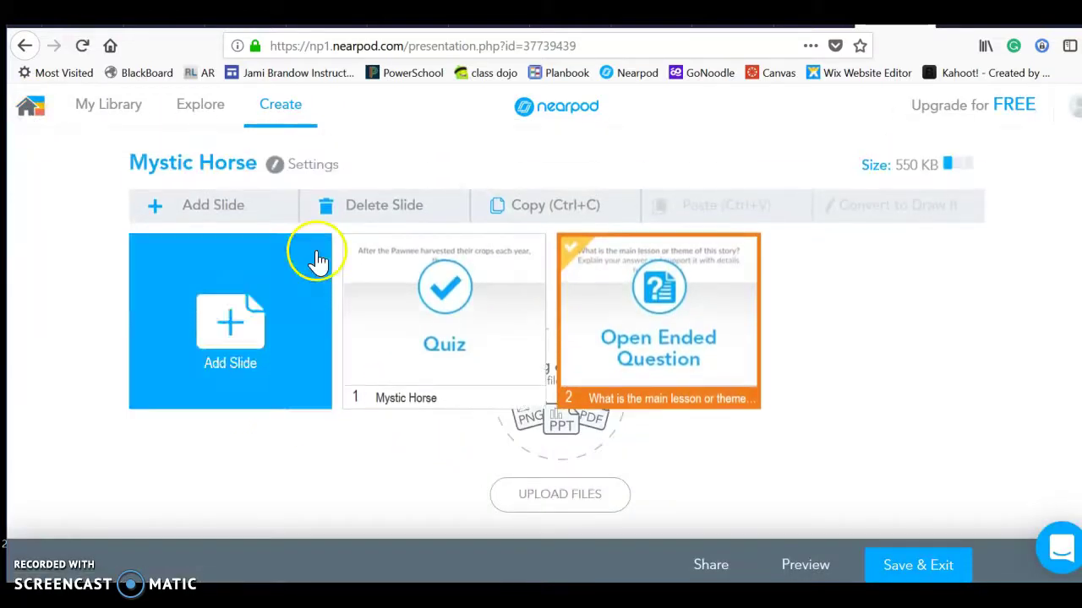
Step: Return to the lesson library and look through the previously created quizzes
click(134, 106)
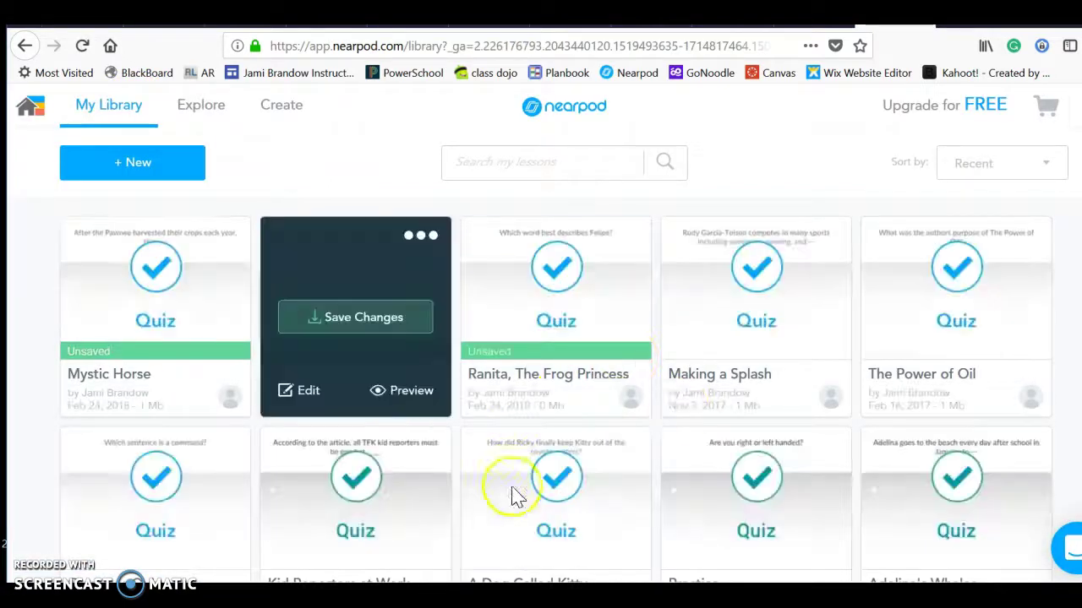
scroll(512, 495, down, 4)
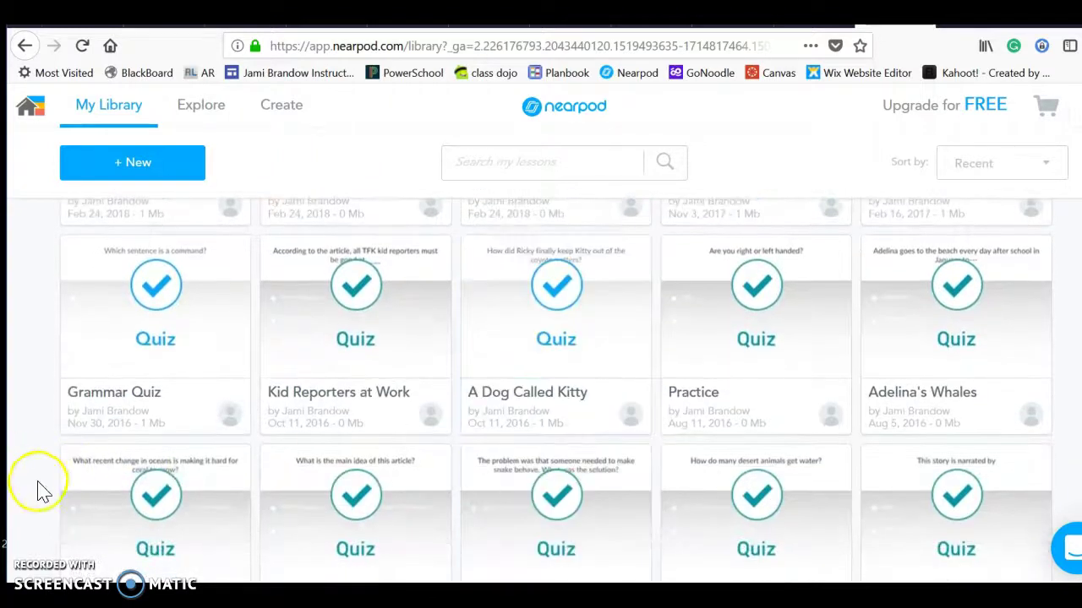
scroll(39, 491, down, 2)
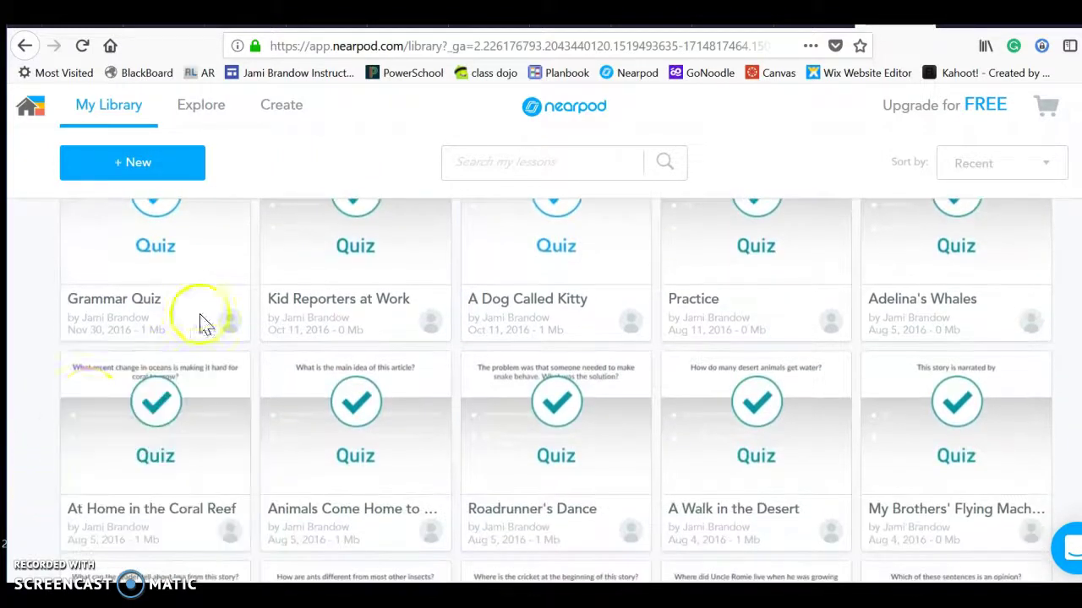
scroll(46, 478, down, 1)
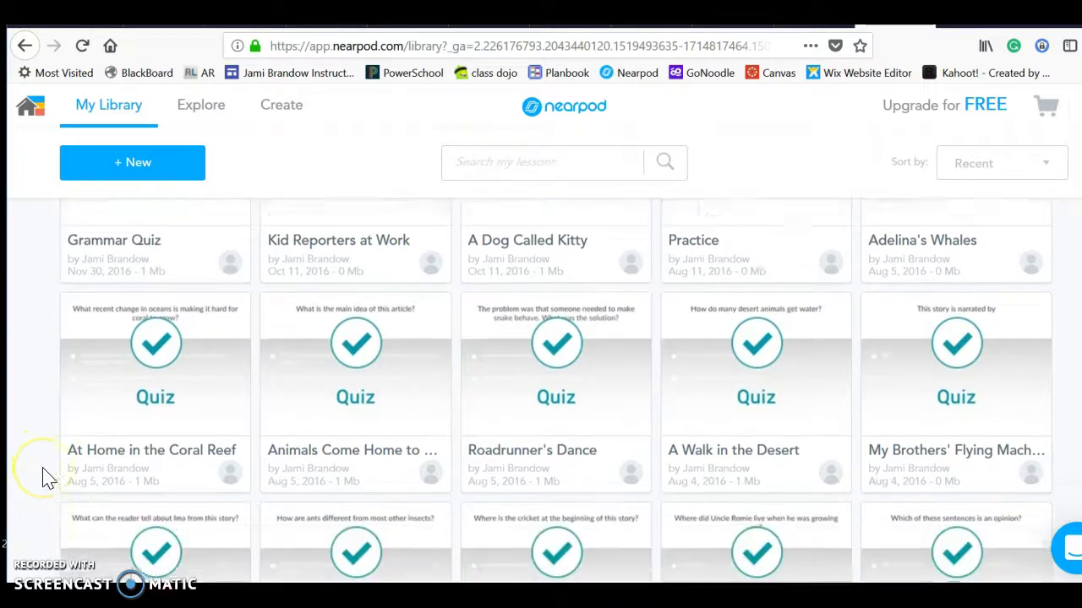
scroll(47, 477, down, 6)
scroll(47, 478, up, 3)
scroll(46, 478, up, 7)
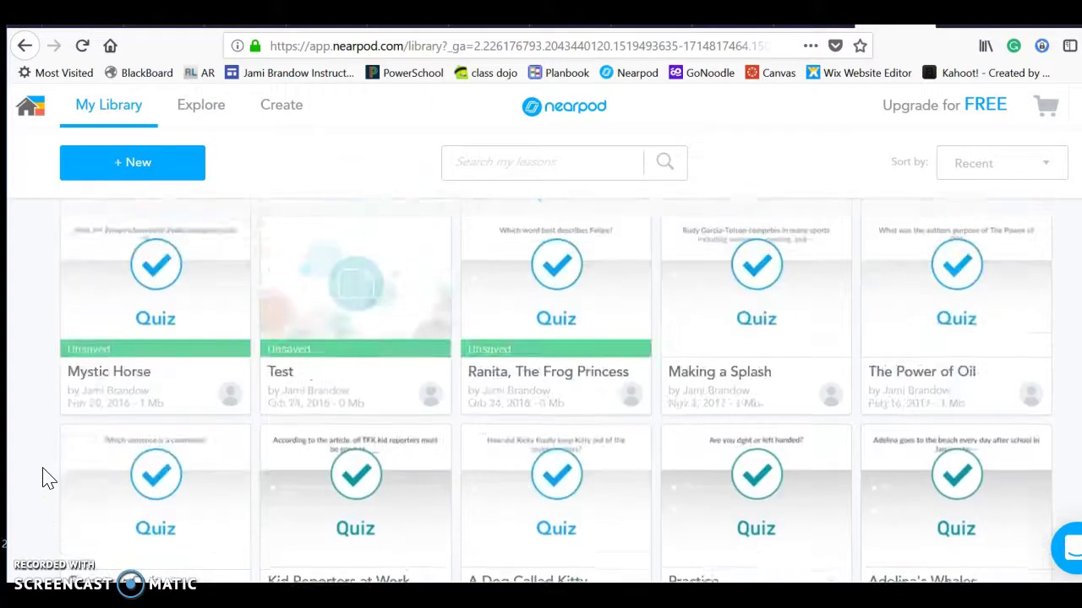
Step: Open the Explore lesson catalogue and examine its filters for all lessons and by standards
click(218, 113)
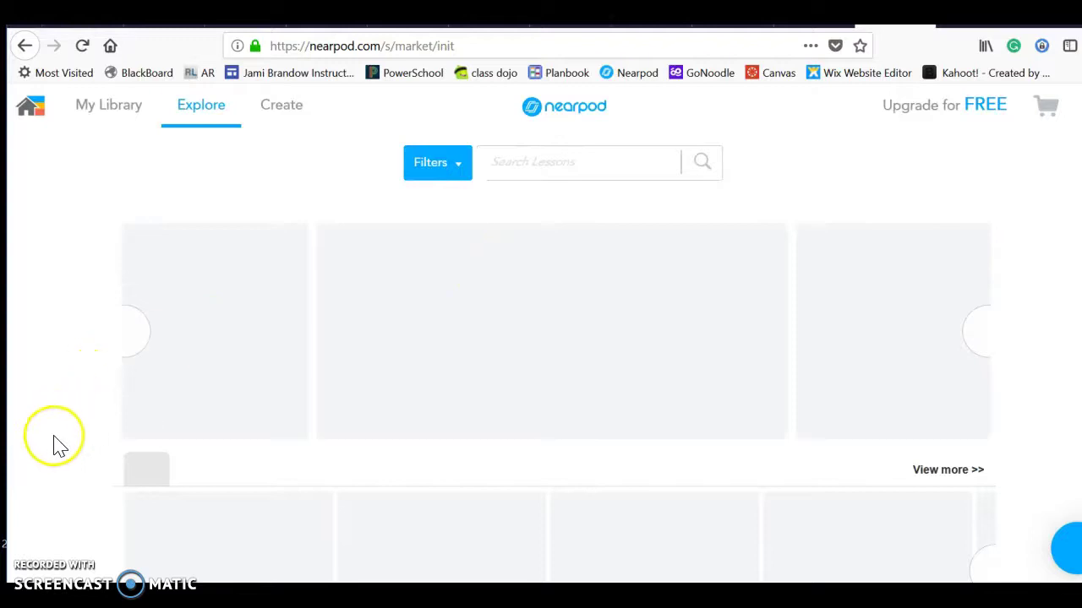
click(461, 172)
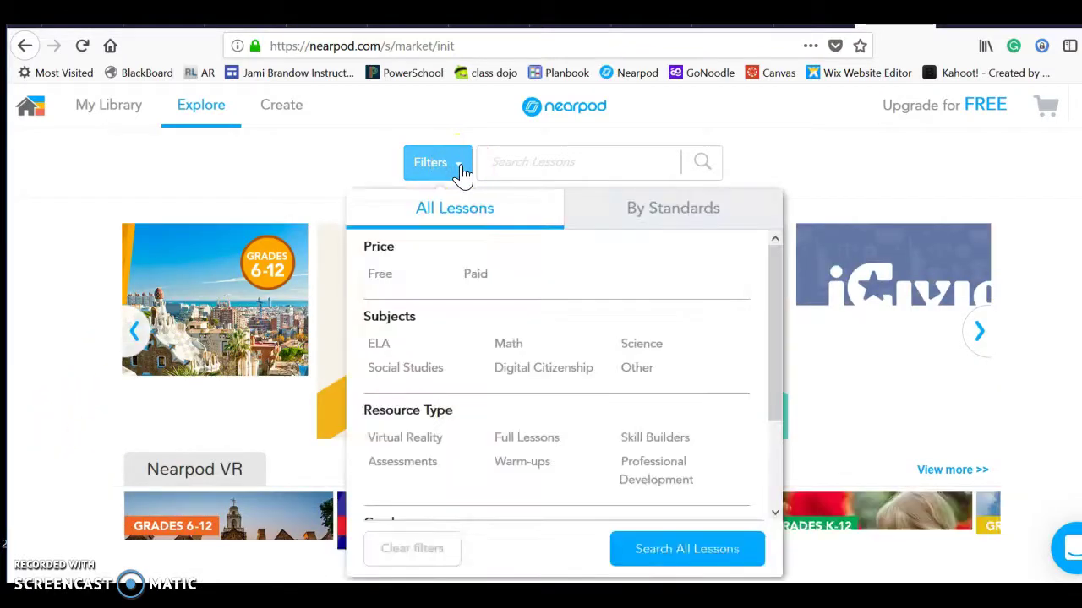
scroll(465, 383, down, 1)
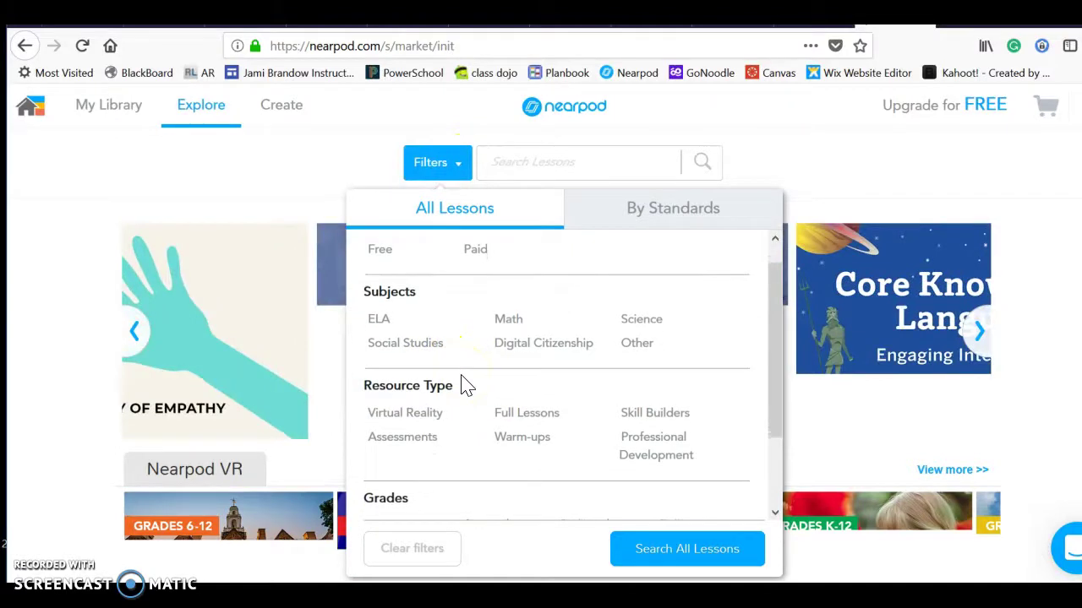
click(665, 218)
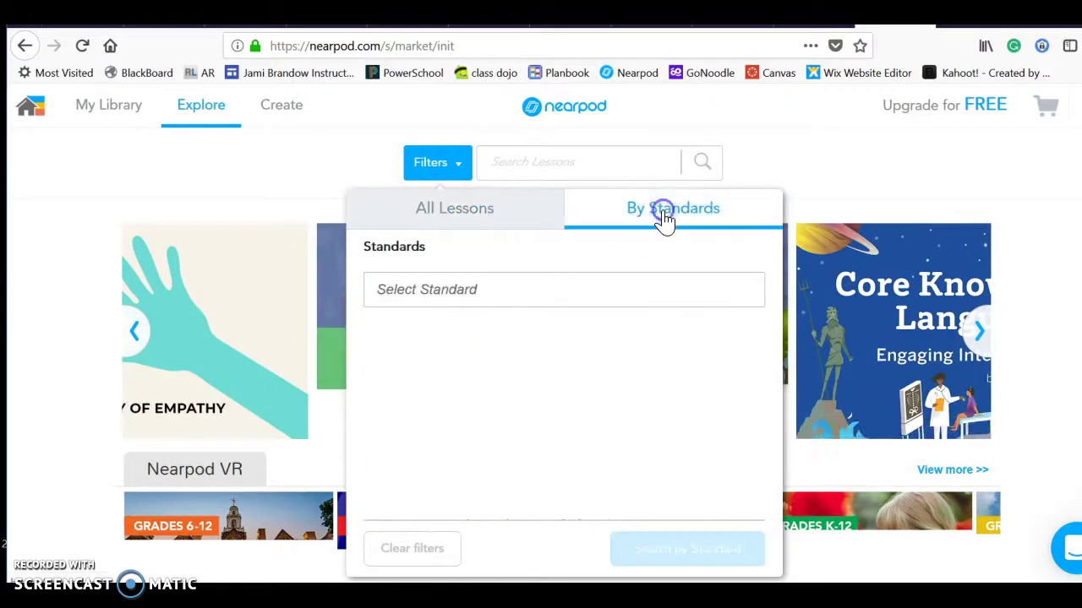
click(343, 160)
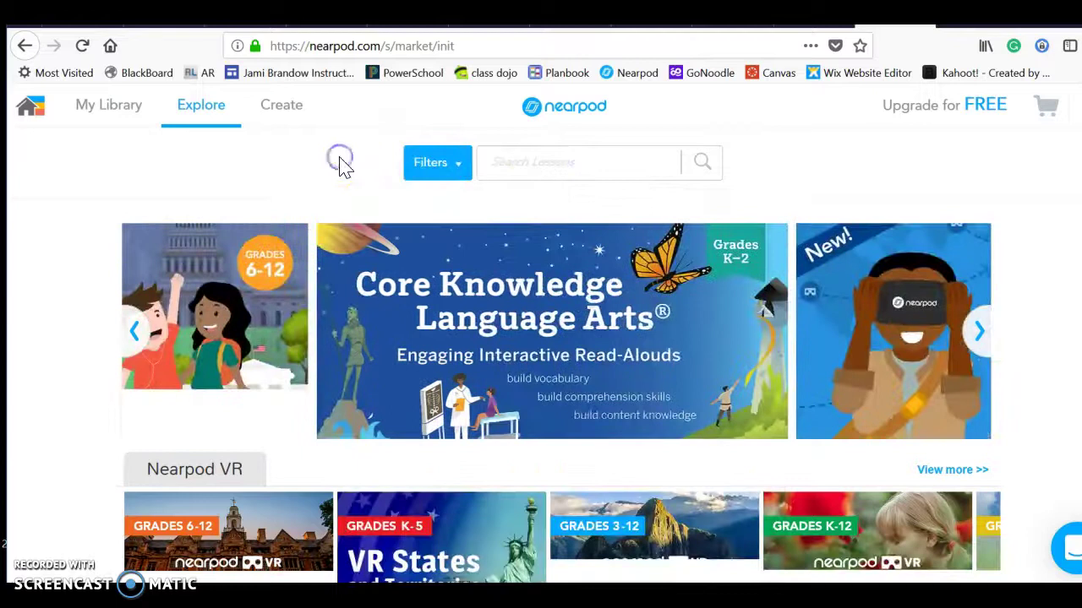
Step: Browse the catalogue's Nearpod VR, By Subject and New lesson collections
scroll(311, 475, down, 2)
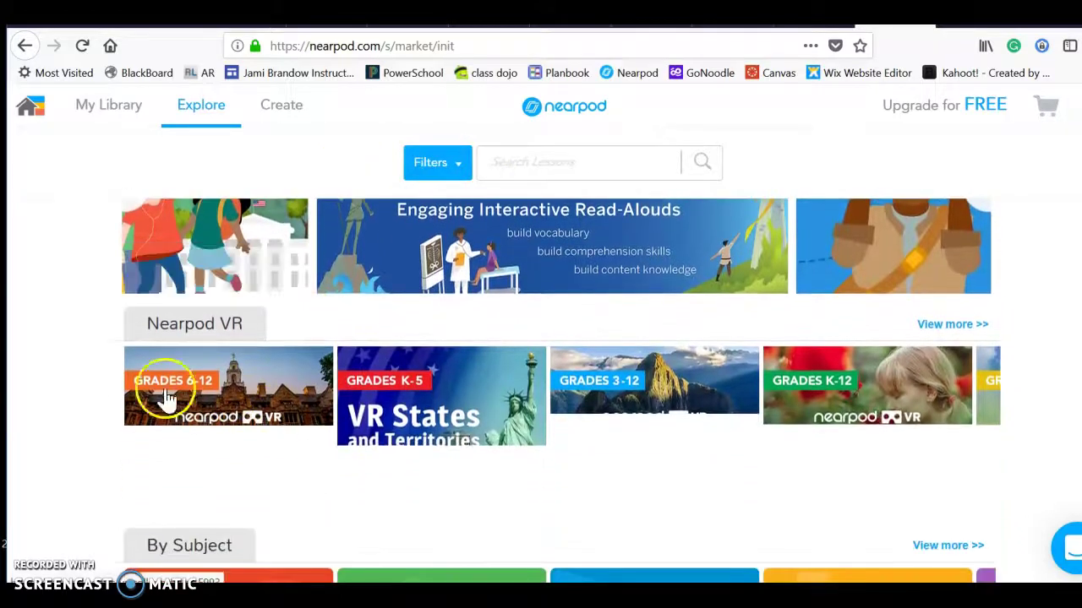
scroll(106, 406, down, 3)
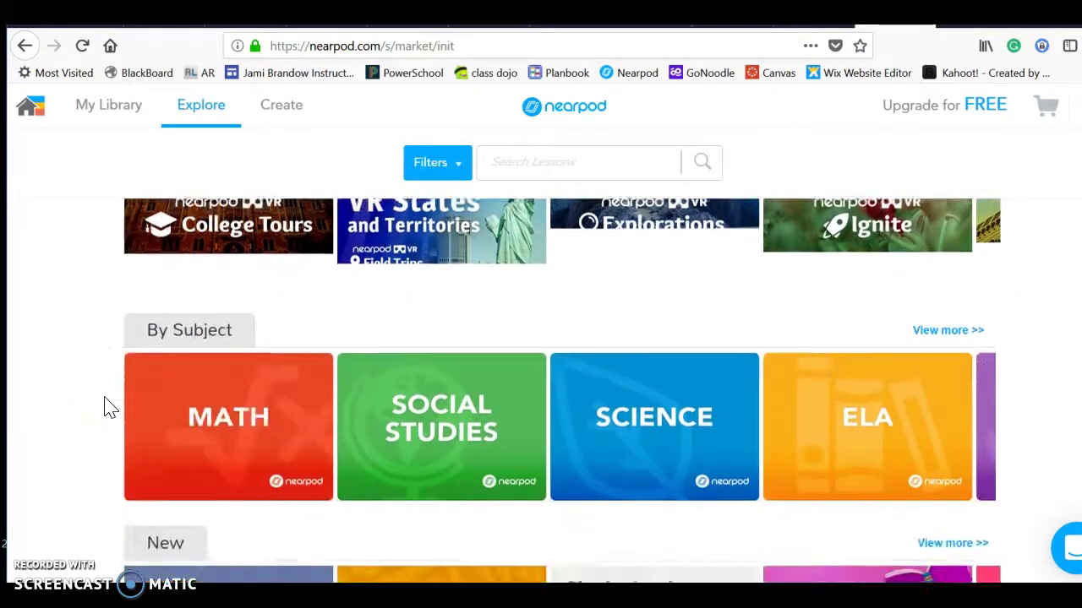
scroll(60, 476, down, 2)
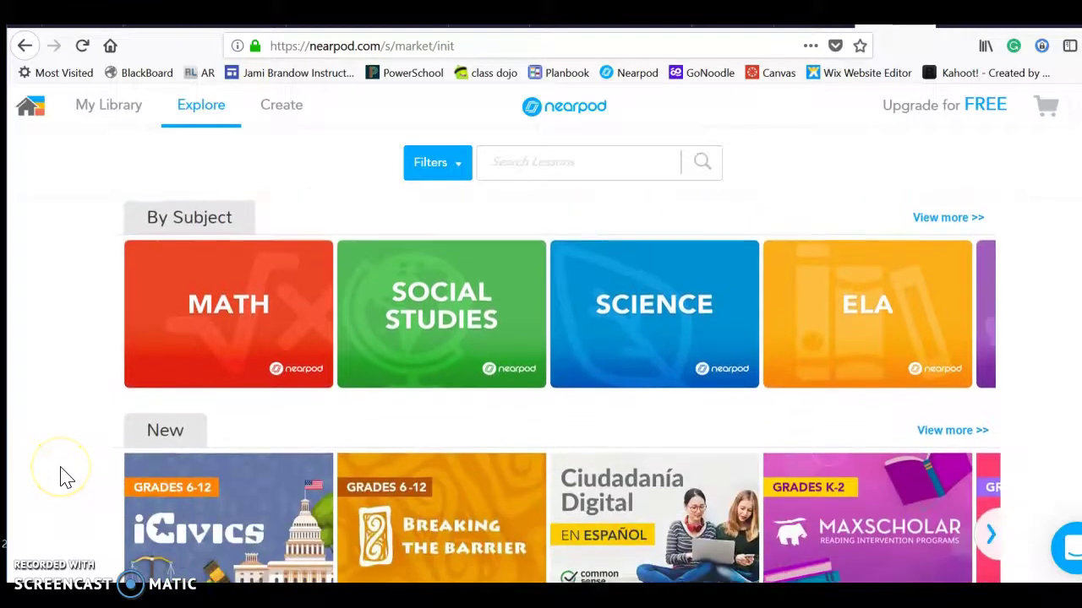
scroll(67, 478, up, 5)
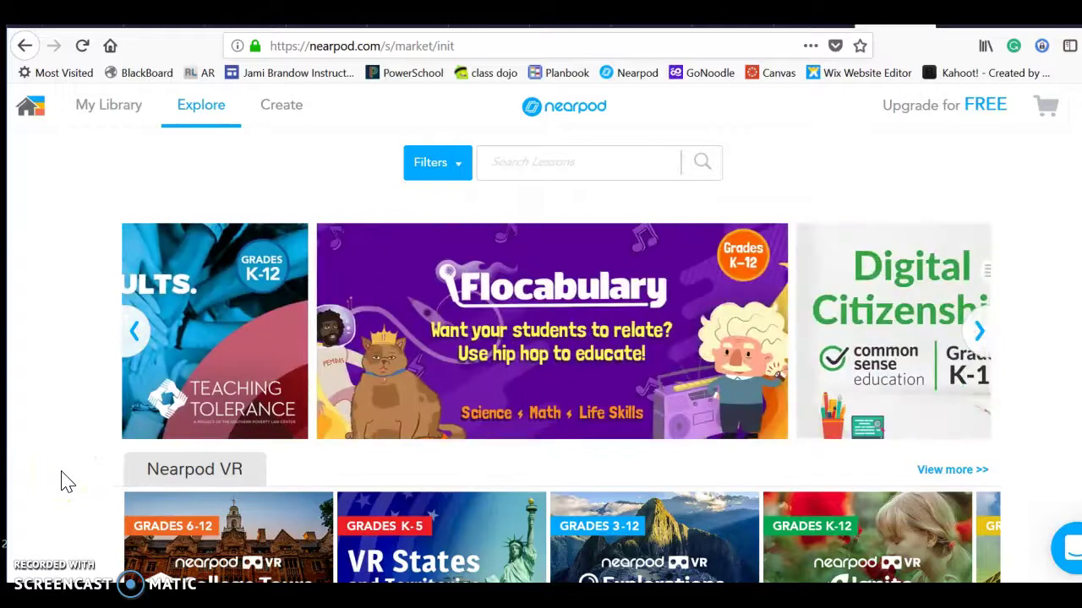
scroll(67, 482, down, 1)
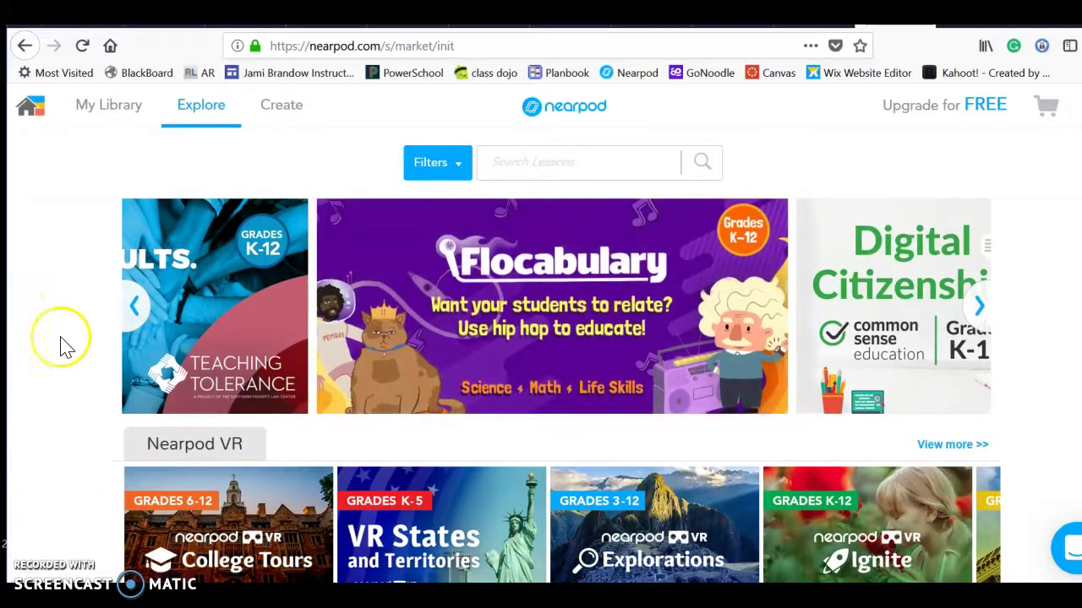
scroll(60, 345, up, 1)
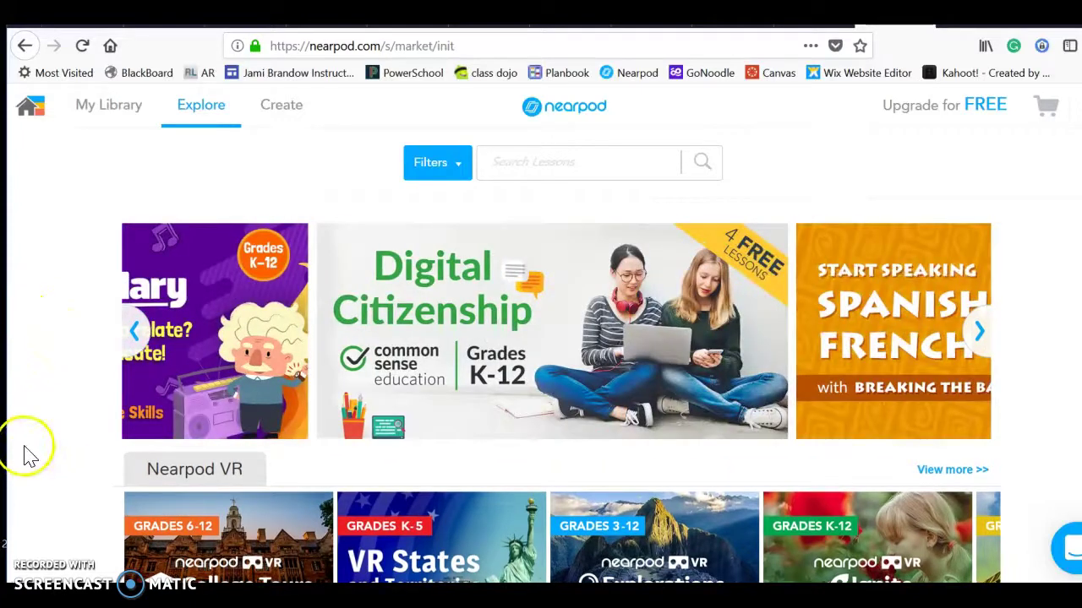